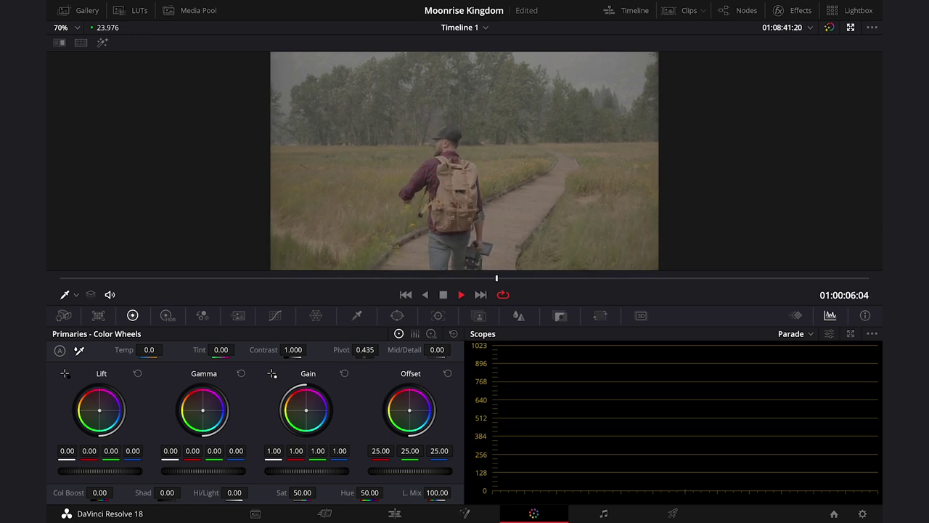
Pause the hiker clip at 01:00:08:01 and sample its colour levels on the Parade
{"action": "key", "text": "space"}
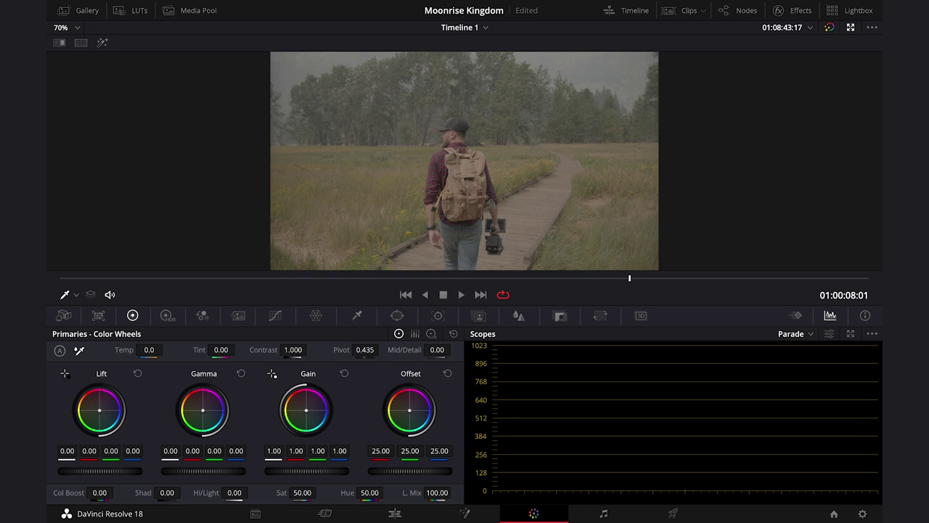
{"action": "left_click_drag", "start_coordinate": [594, 135], "coordinate": [585, 170]}
Set DaVinci YRGB Color Managed with automatic management off and Rec.709 Gamma 2.4 output, then save
{"action": "left_click", "coordinate": [862, 514]}
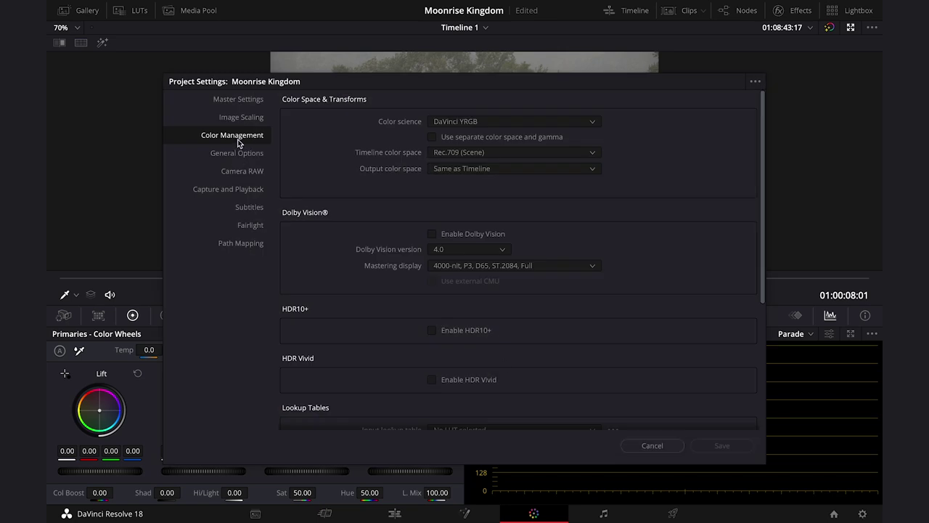
{"action": "left_click", "coordinate": [466, 122]}
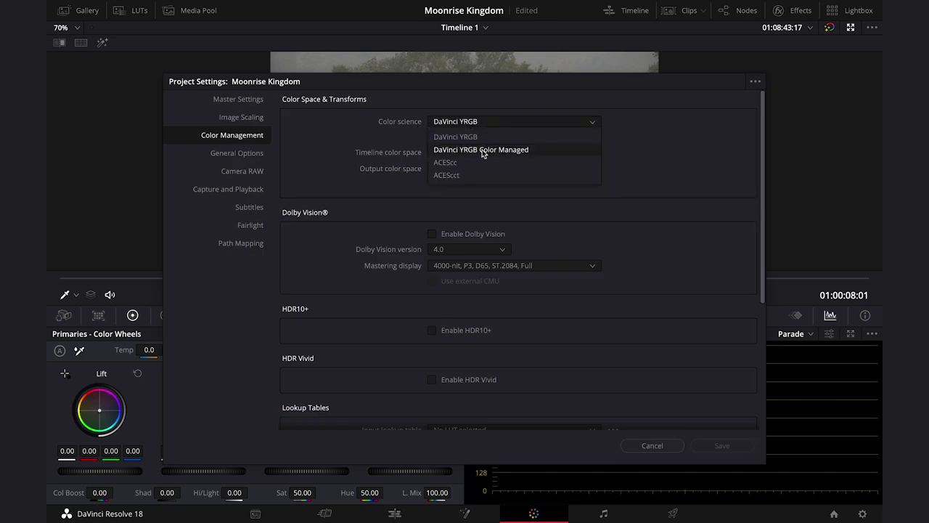
{"action": "left_click", "coordinate": [483, 150]}
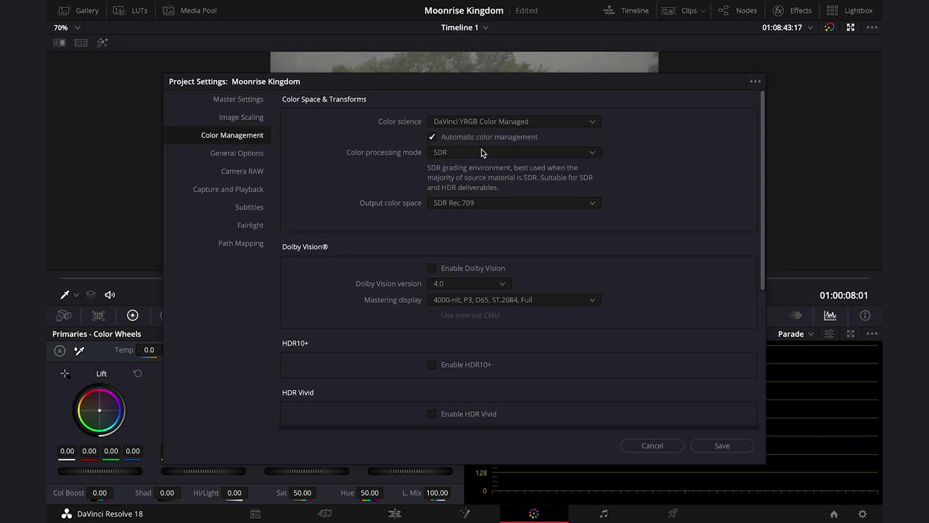
{"action": "left_click", "coordinate": [433, 137]}
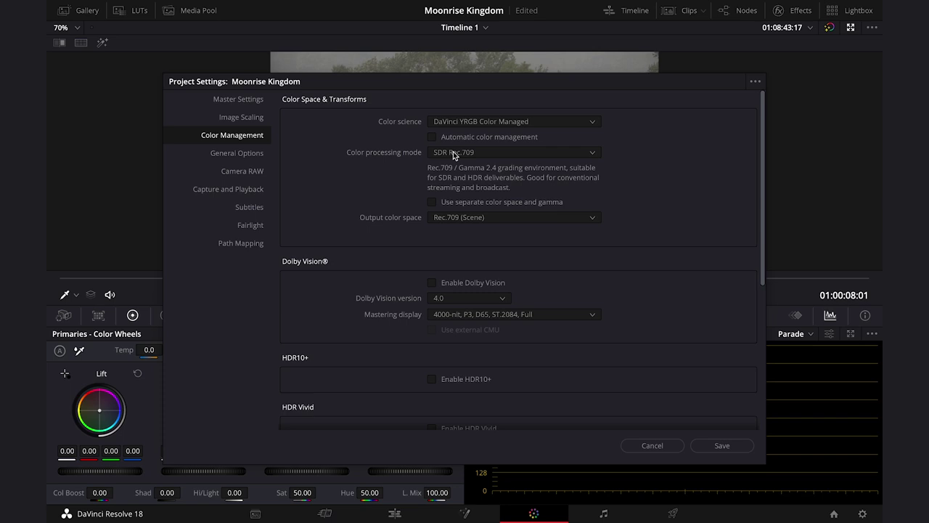
{"action": "left_click", "coordinate": [478, 218]}
{"action": "scroll", "coordinate": [492, 298], "scroll_direction": "down", "scroll_amount": 3}
{"action": "scroll", "coordinate": [491, 296], "scroll_direction": "down", "scroll_amount": 1}
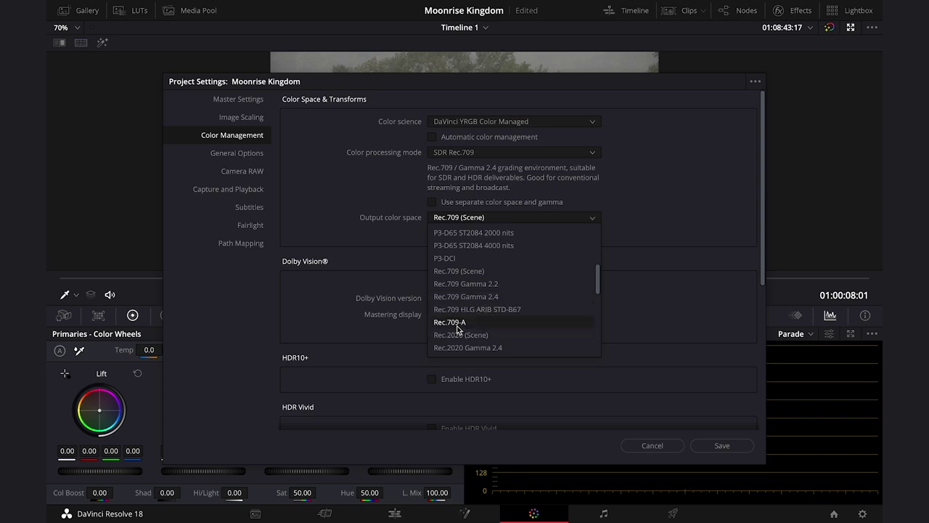
{"action": "left_click", "coordinate": [478, 297]}
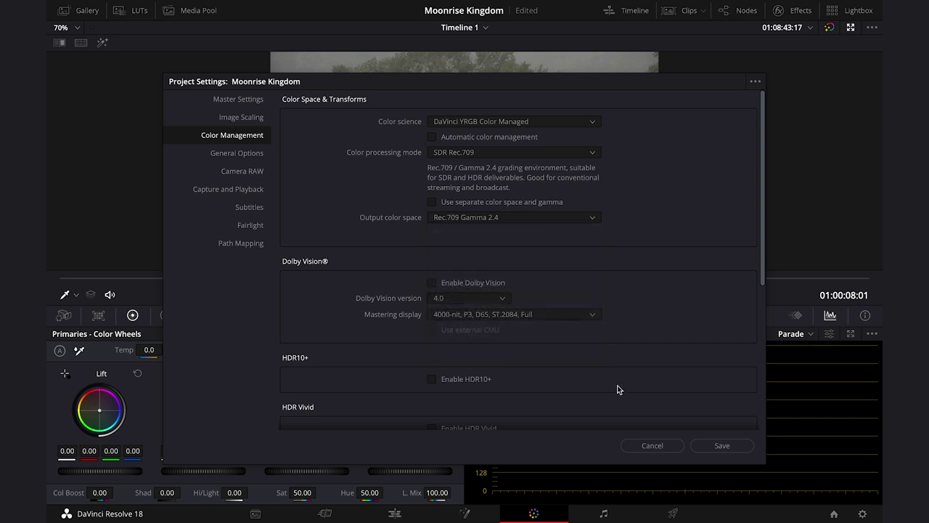
{"action": "left_click", "coordinate": [718, 445]}
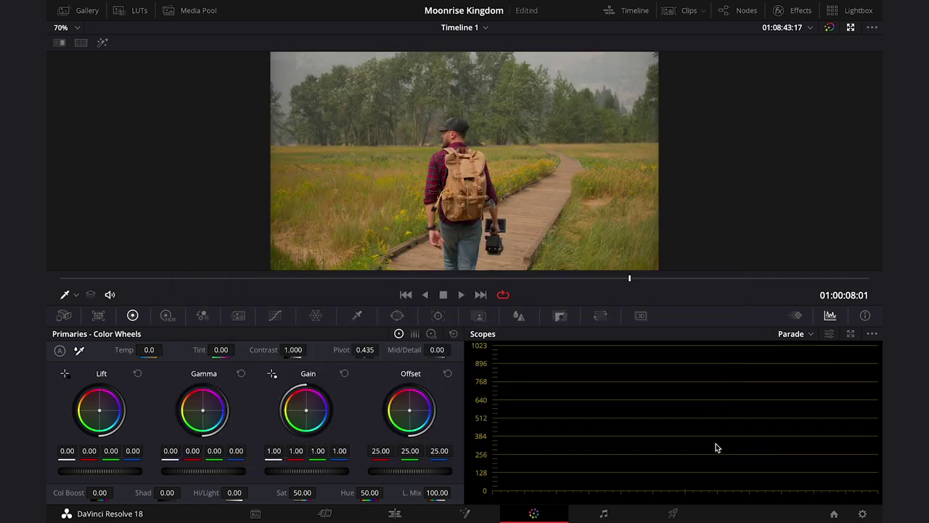
Resume playback, restore the clip strip, and keep the hiker clip's input colour space at ARRI LogC3
{"action": "key", "text": "space"}
{"action": "key", "text": "space"}
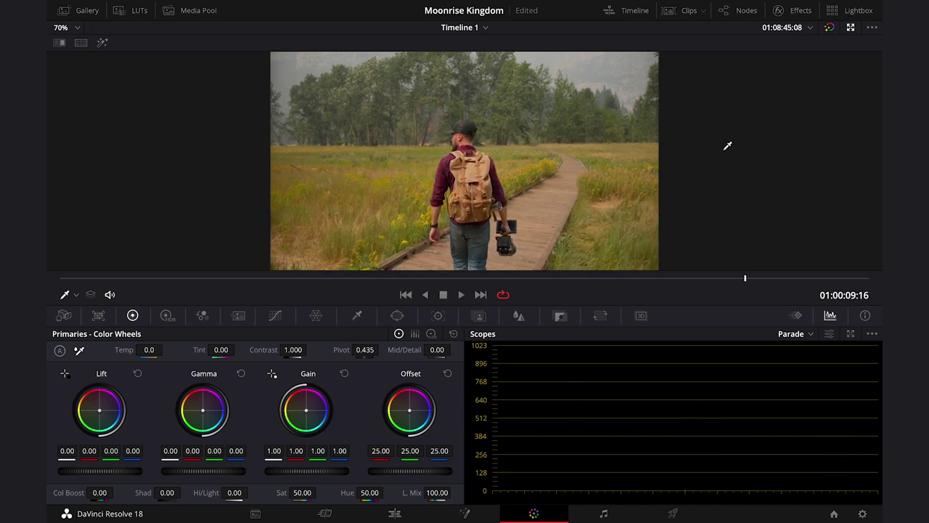
{"action": "left_click", "coordinate": [850, 29]}
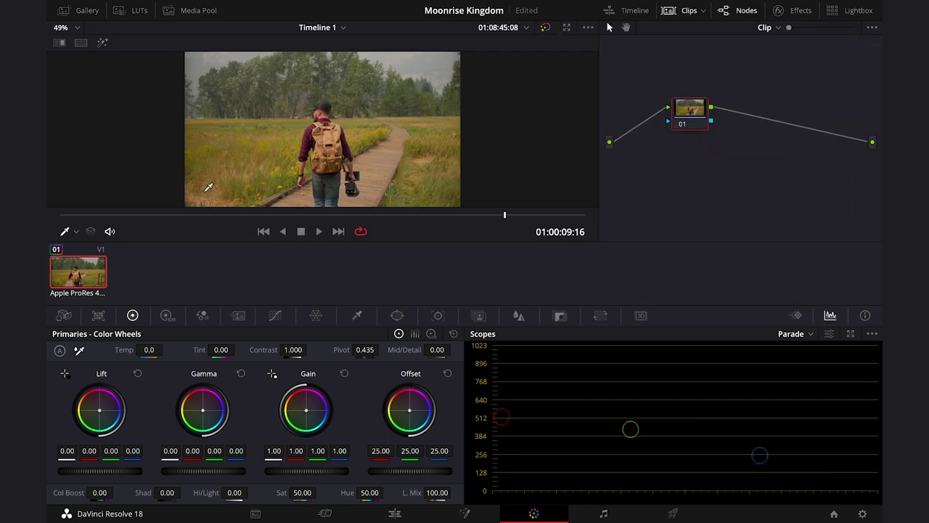
{"action": "right_click", "coordinate": [92, 272]}
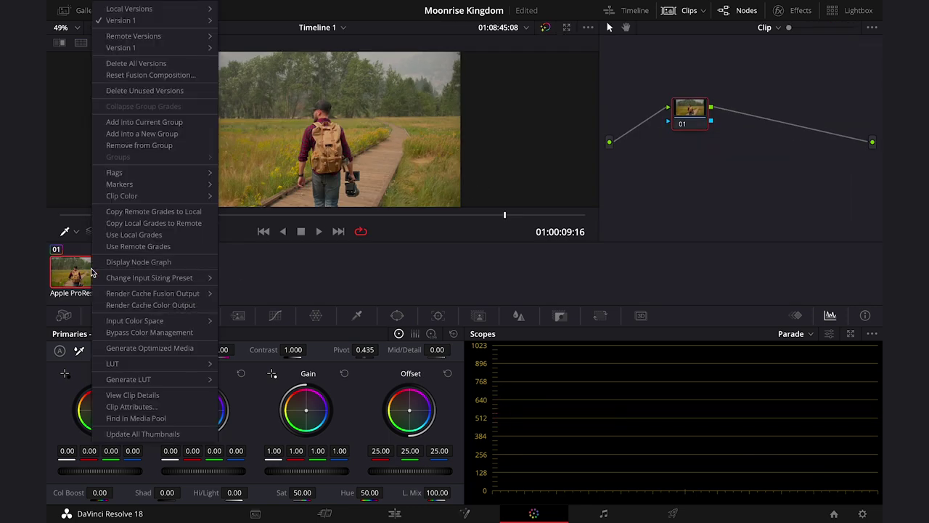
{"action": "mouse_move", "coordinate": [142, 323]}
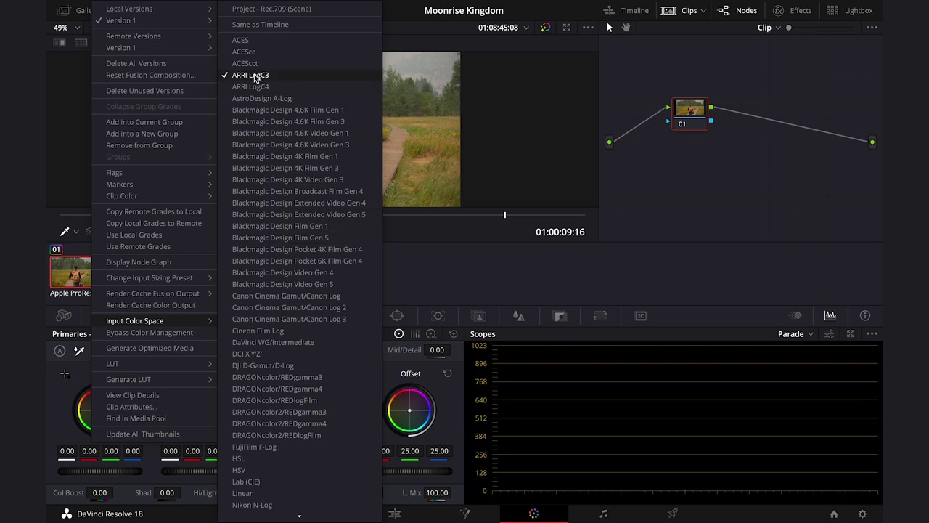
{"action": "scroll", "coordinate": [278, 272], "scroll_direction": "down", "scroll_amount": 5}
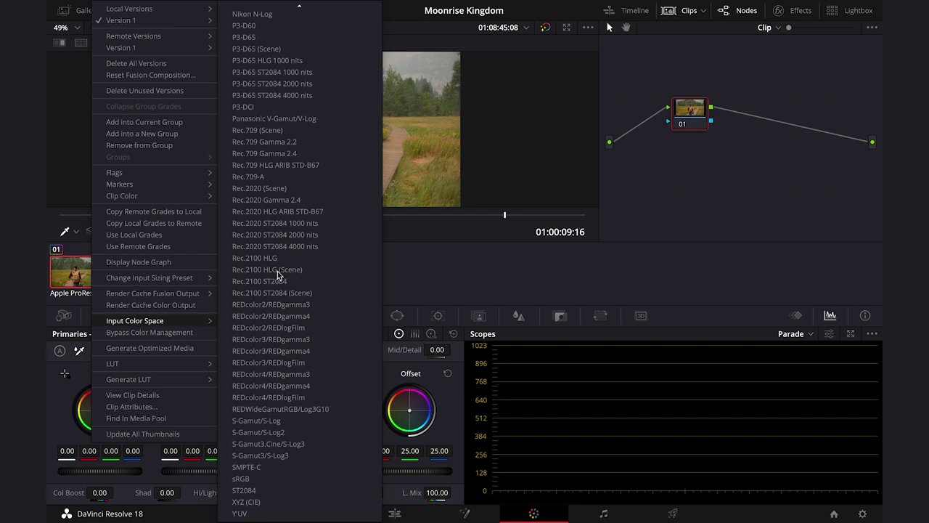
{"action": "scroll", "coordinate": [277, 273], "scroll_direction": "up", "scroll_amount": 5}
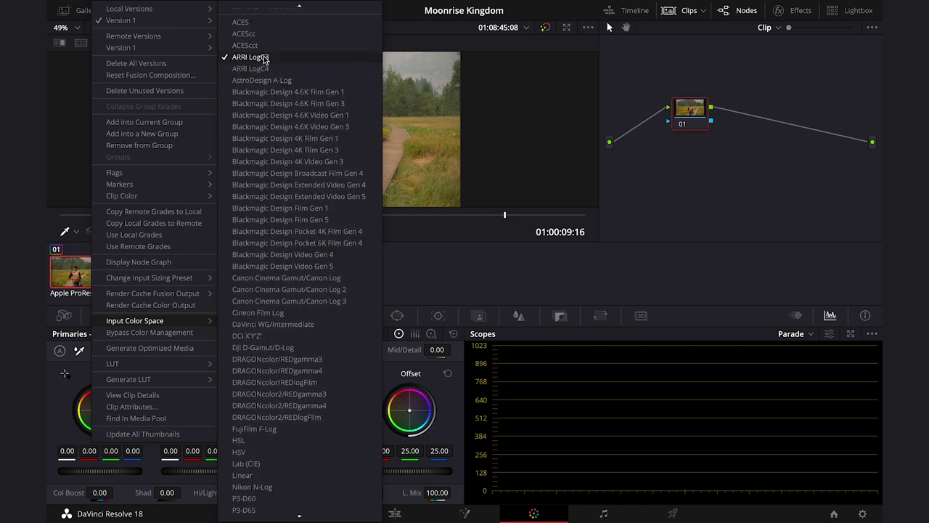
{"action": "left_click", "coordinate": [491, 255]}
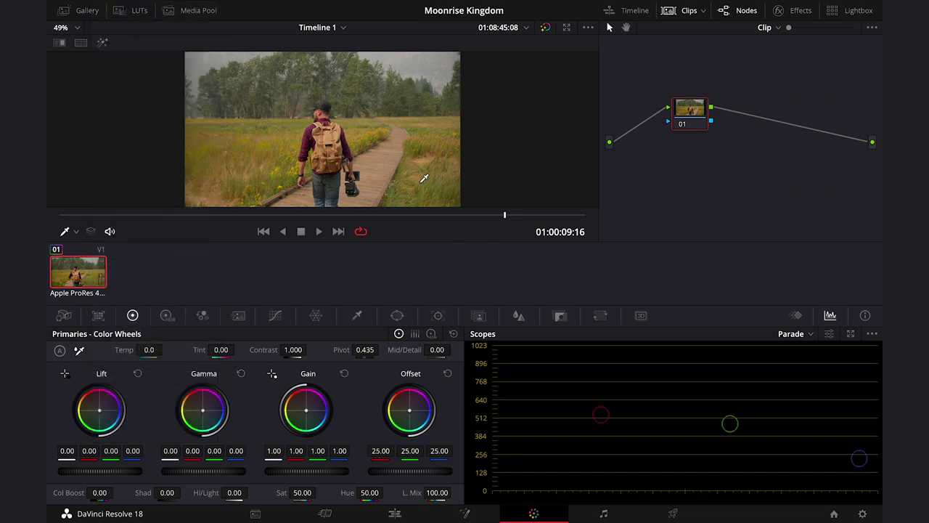
Preview the Moonrise Kingdom reference JPEGs and place 16 (718).jpg after the hiker clip on Video 1
{"action": "left_click", "coordinate": [403, 513]}
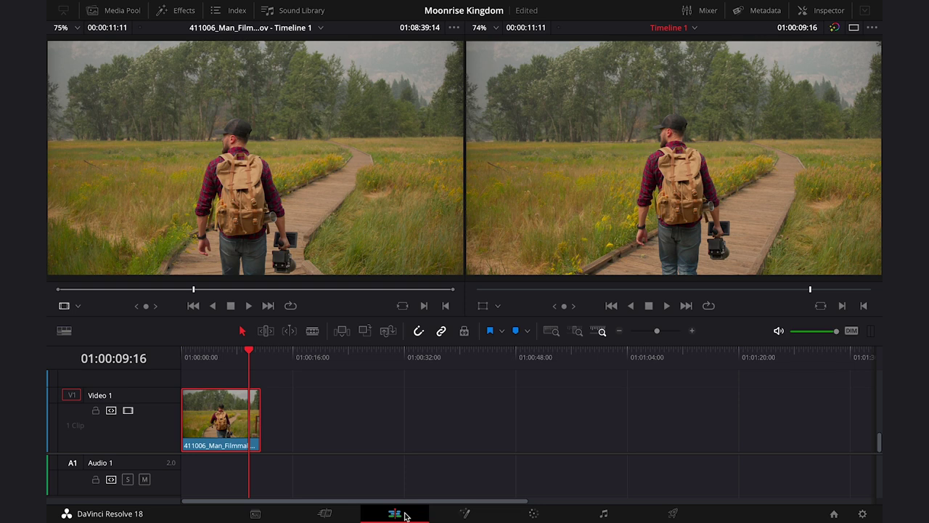
{"action": "left_click", "coordinate": [122, 10]}
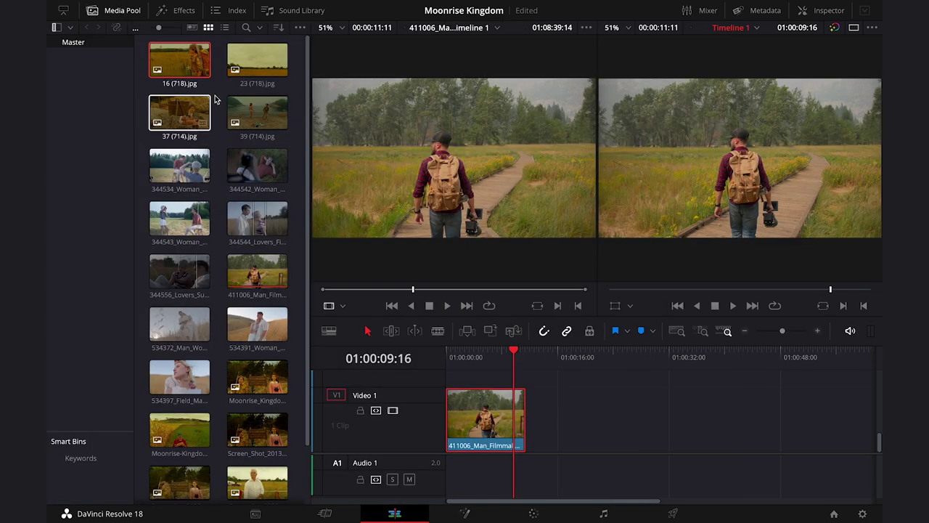
{"action": "left_click", "coordinate": [179, 66]}
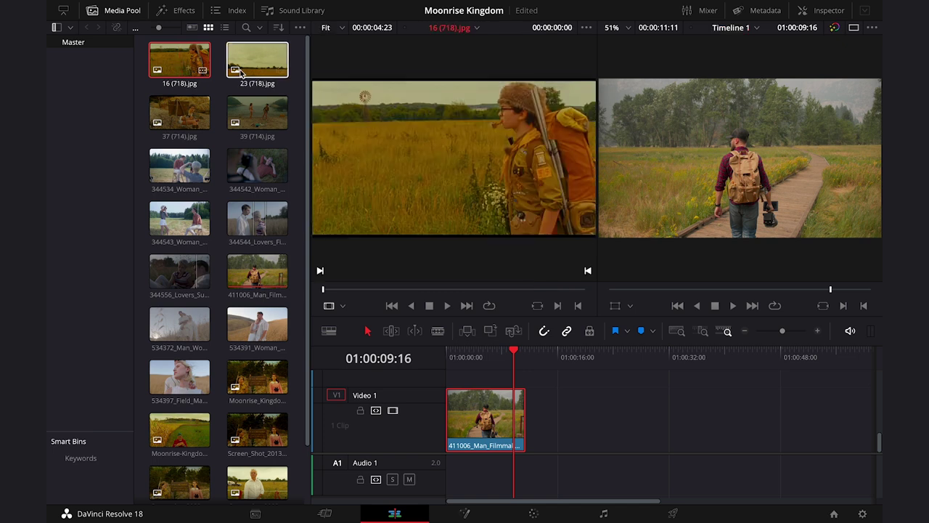
{"action": "left_click", "coordinate": [261, 66]}
{"action": "left_click", "coordinate": [264, 111]}
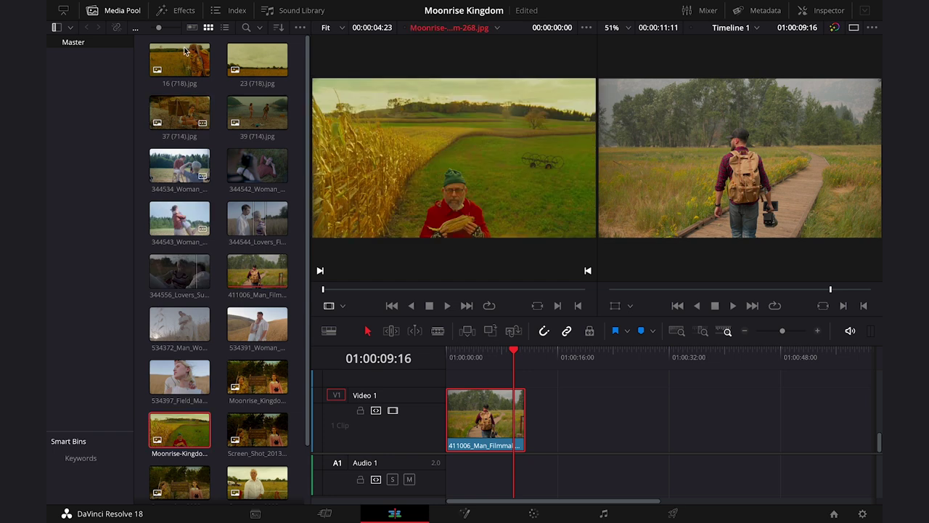
{"action": "left_click", "coordinate": [182, 52]}
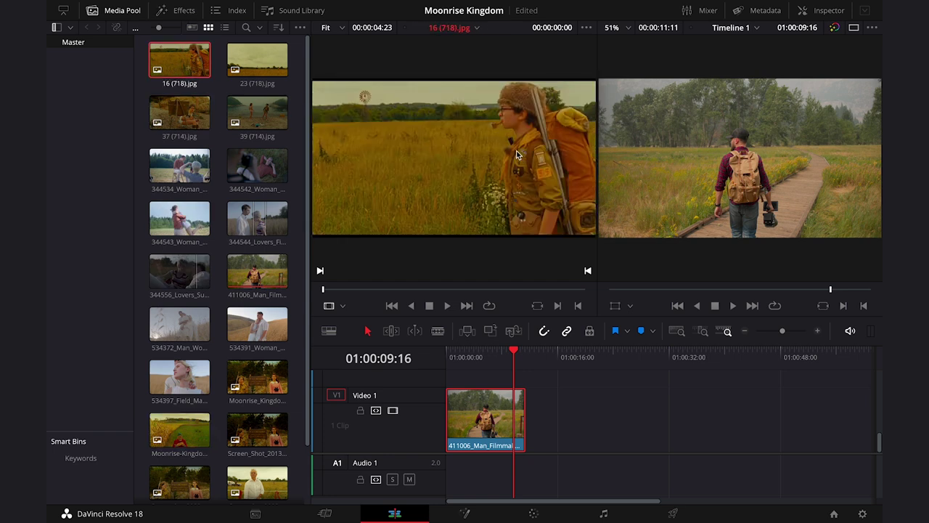
{"action": "left_click_drag", "start_coordinate": [187, 69], "coordinate": [535, 425]}
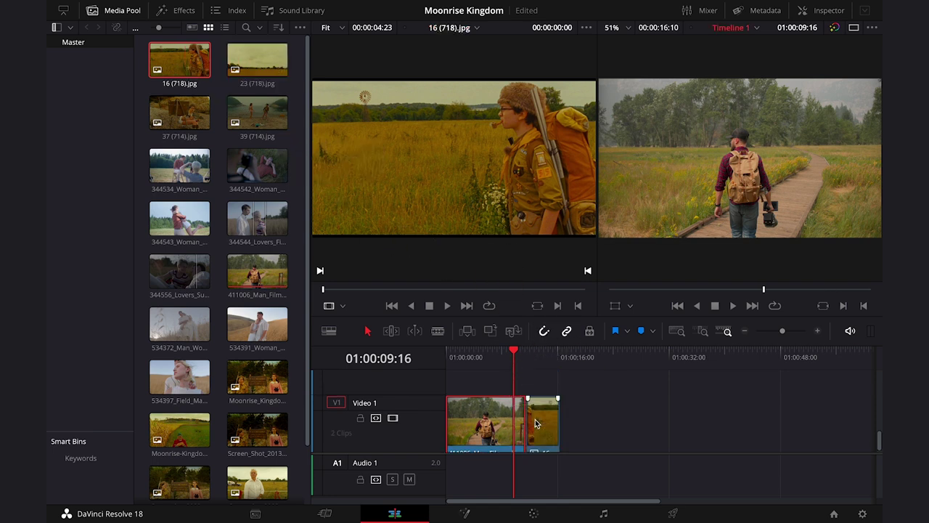
Grab a still of reference clip 02 into the Color page Gallery as 1.2.2
{"action": "left_click", "coordinate": [535, 513]}
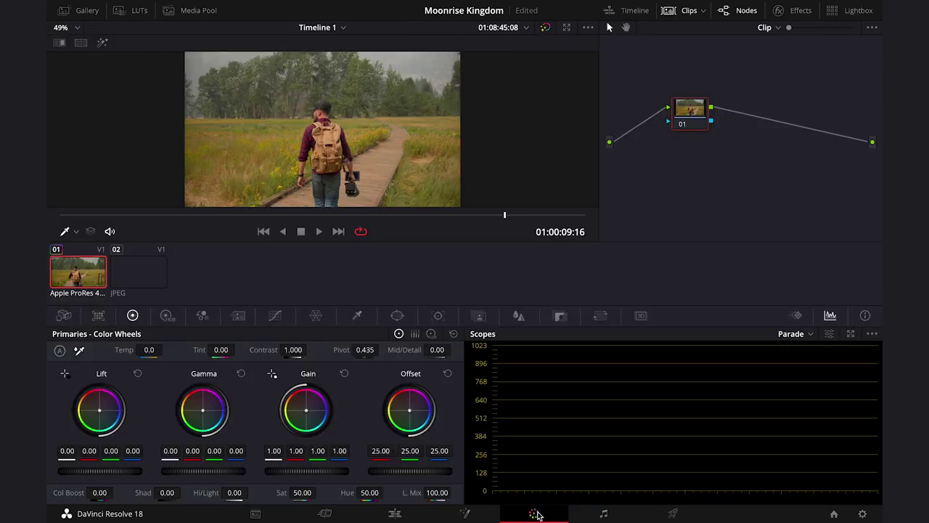
{"action": "left_click", "coordinate": [133, 271]}
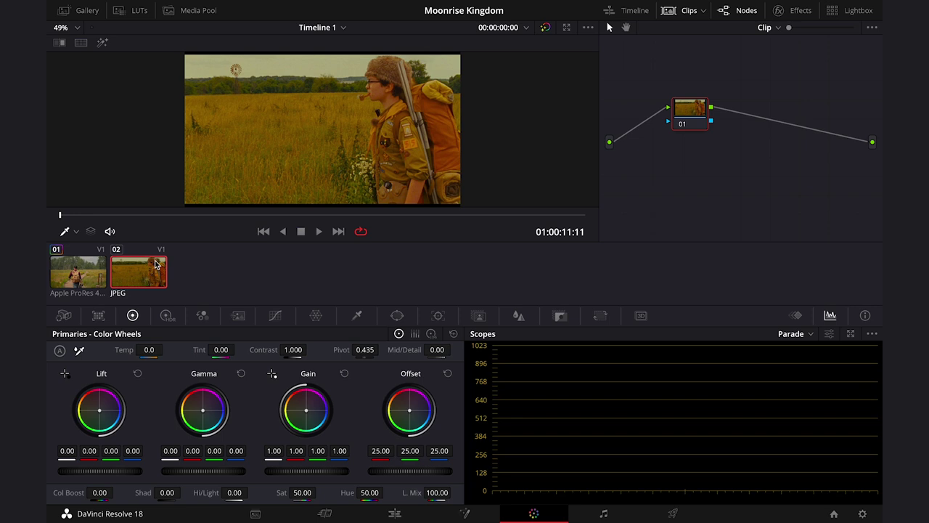
{"action": "right_click", "coordinate": [341, 128]}
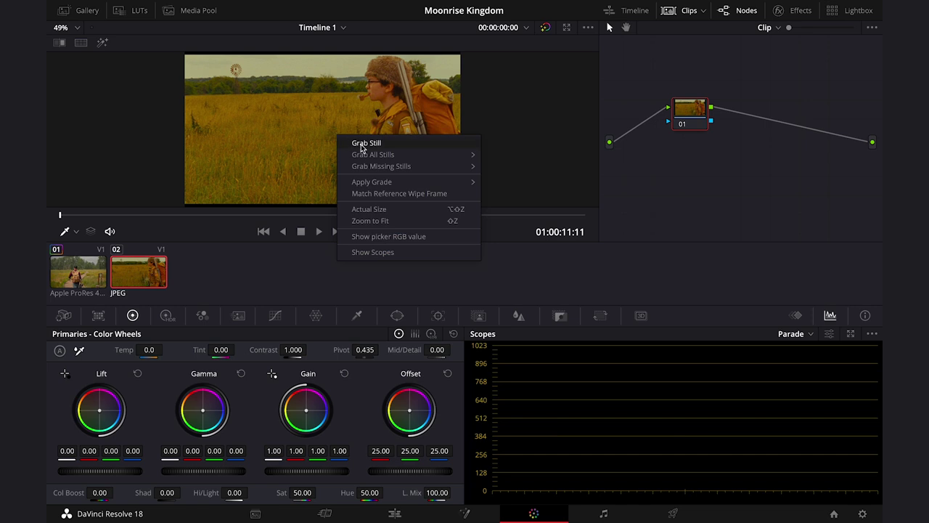
{"action": "left_click", "coordinate": [364, 138]}
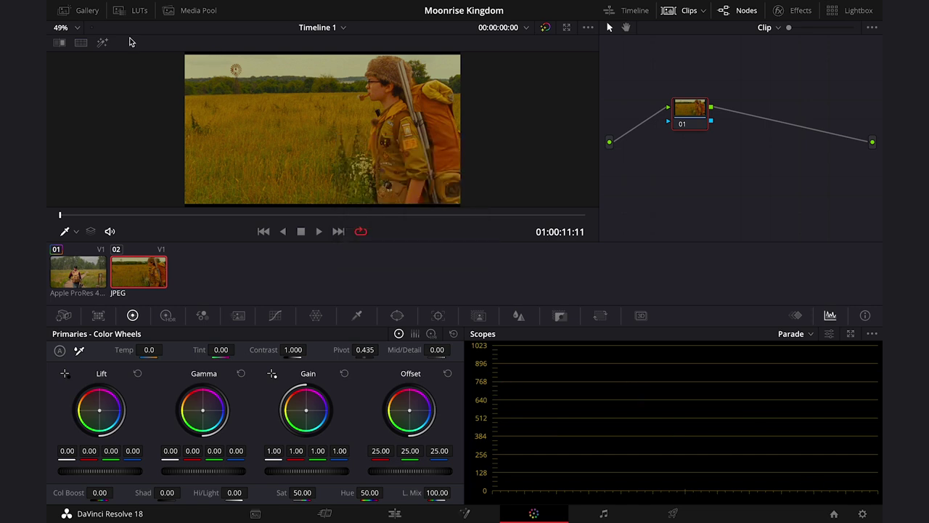
{"action": "left_click", "coordinate": [86, 10]}
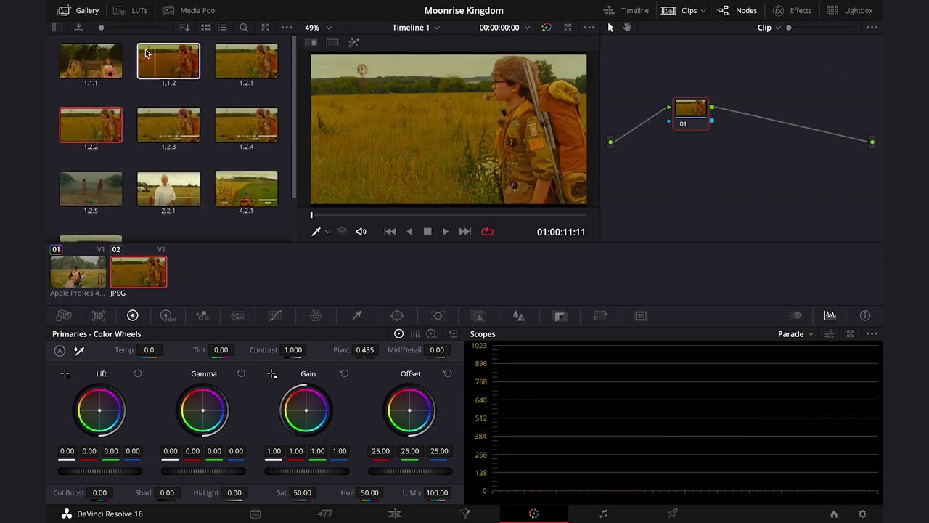
Wipe still 1.2.2 over the hiker clip and toggle the split comparison
{"action": "right_click", "coordinate": [105, 125]}
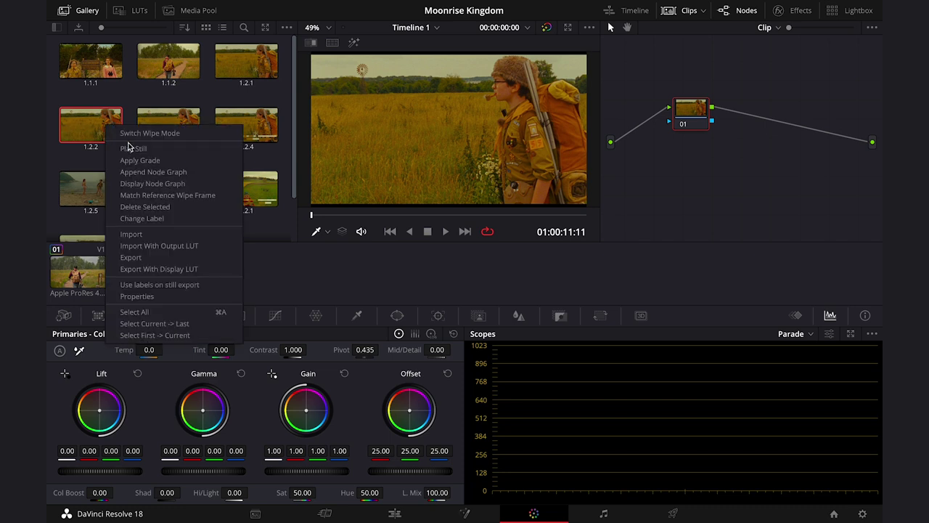
{"action": "left_click", "coordinate": [129, 149]}
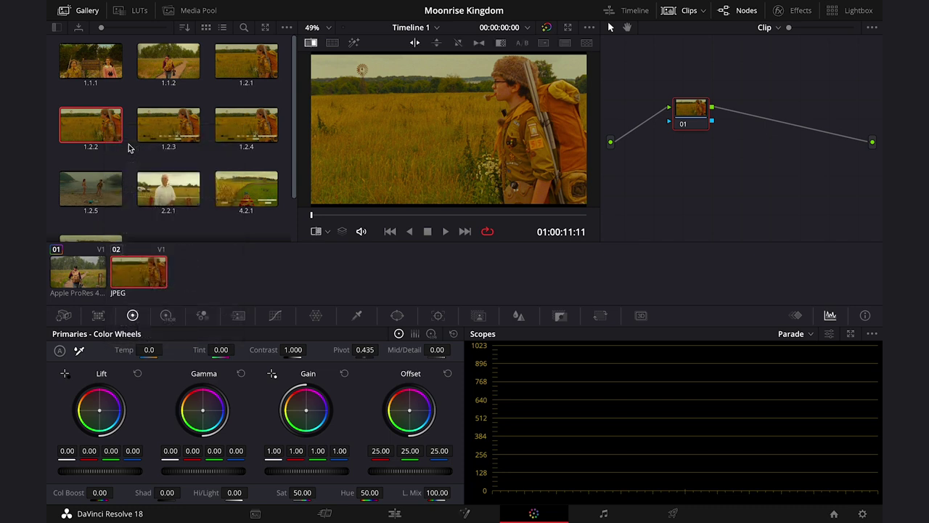
{"action": "left_click", "coordinate": [89, 271]}
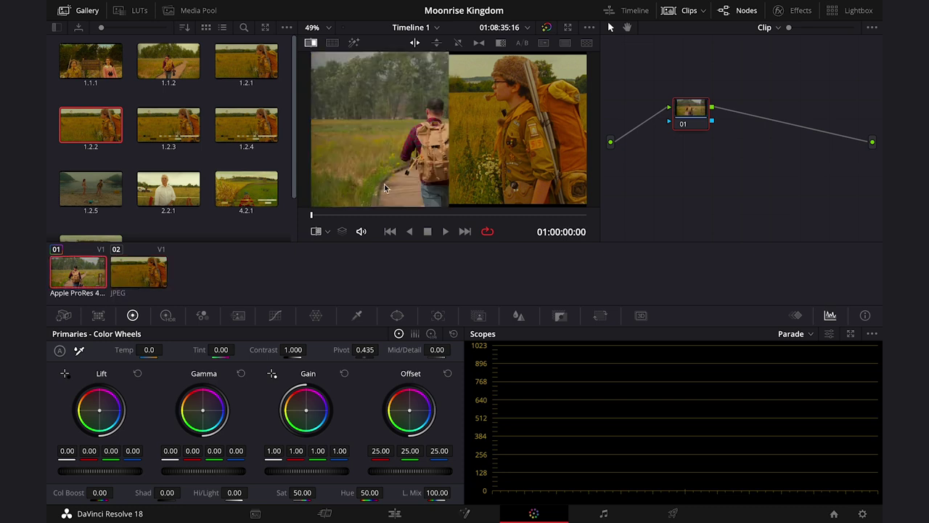
{"action": "left_click", "coordinate": [313, 44]}
{"action": "left_click", "coordinate": [313, 45]}
{"action": "left_click", "coordinate": [312, 43]}
{"action": "left_click", "coordinate": [312, 44]}
Reposition the wipe split, turn the comparison off, and select reference clip 02
{"action": "left_click_drag", "start_coordinate": [450, 170], "coordinate": [358, 149]}
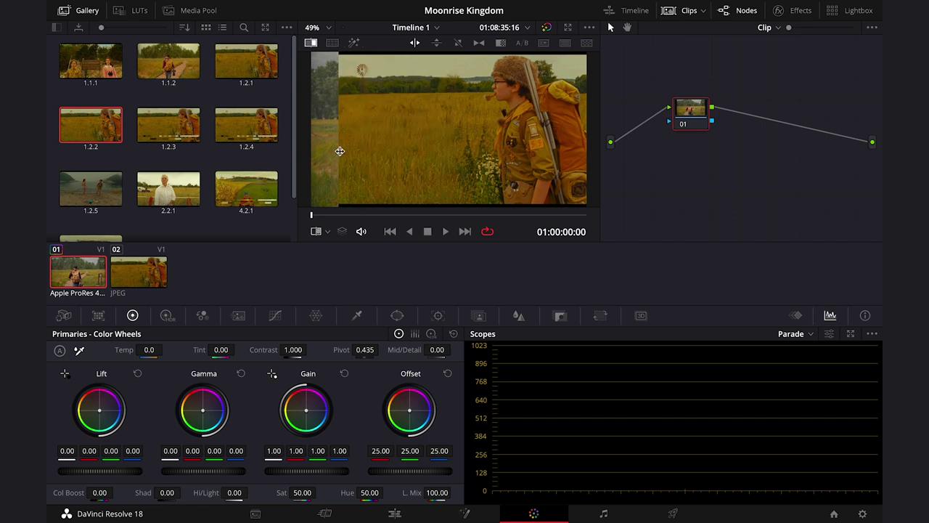
{"action": "left_click_drag", "start_coordinate": [405, 149], "coordinate": [445, 111]}
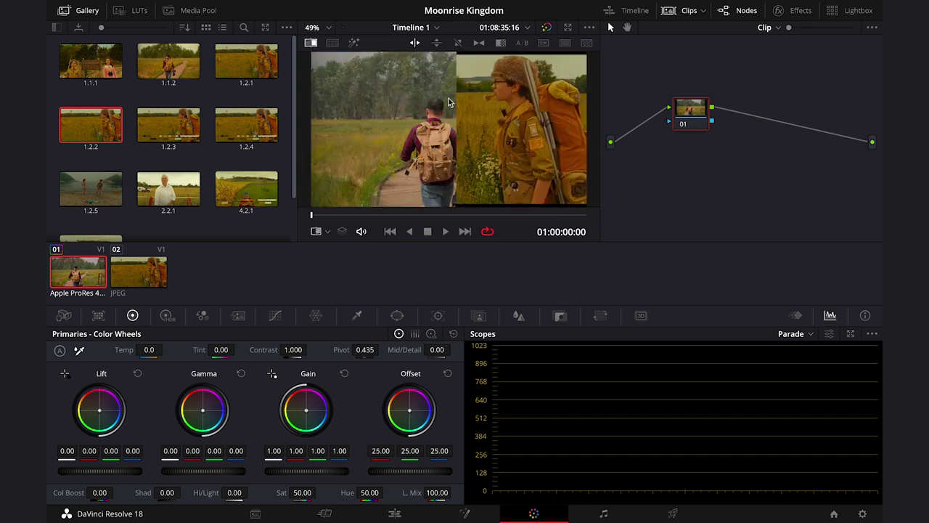
{"action": "left_click", "coordinate": [310, 43]}
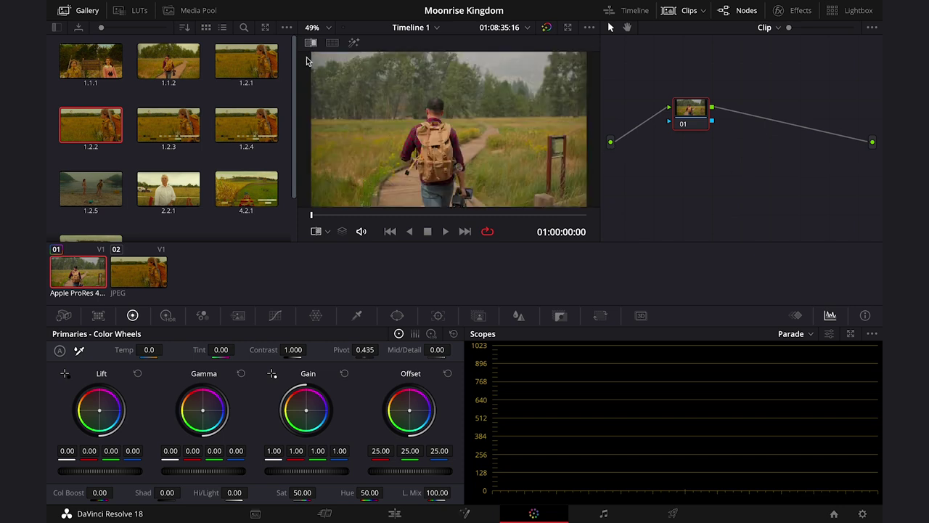
{"action": "left_click", "coordinate": [155, 276]}
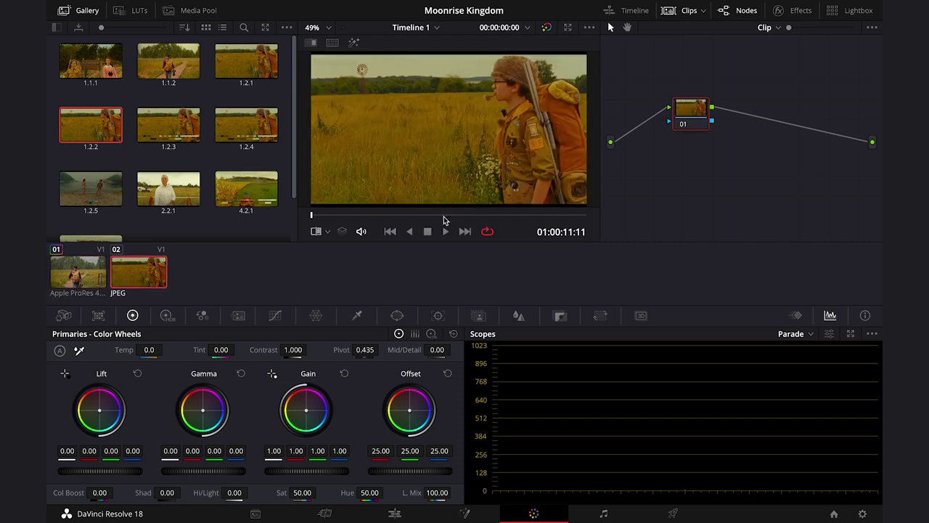
Search effects for 'color' and apply Color Palette to node 01 of reference clip 02
{"action": "left_click", "coordinate": [83, 11]}
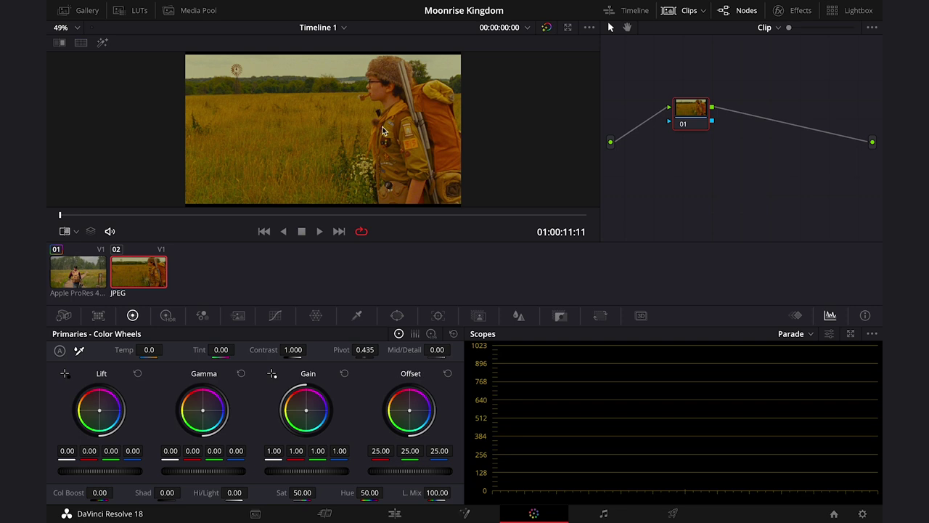
{"action": "left_click", "coordinate": [779, 11]}
{"action": "left_click", "coordinate": [850, 29]}
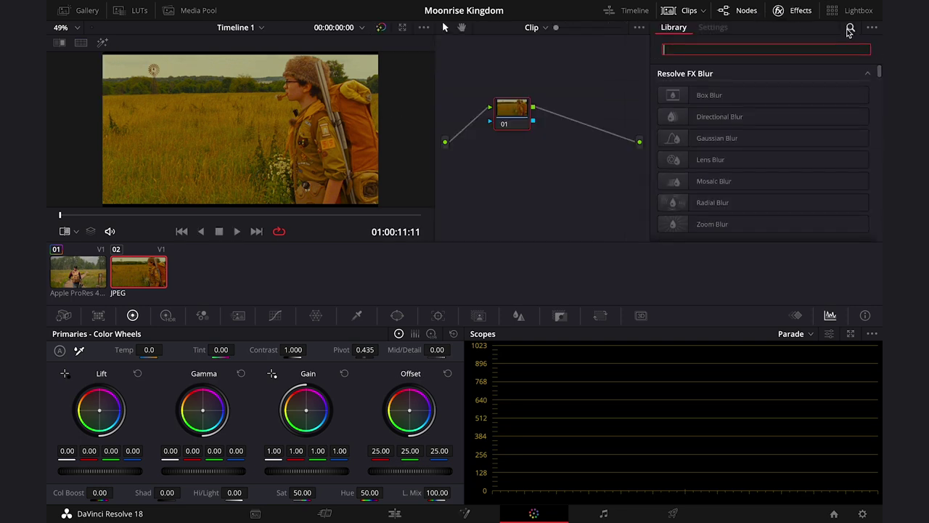
{"action": "type", "text": "color"}
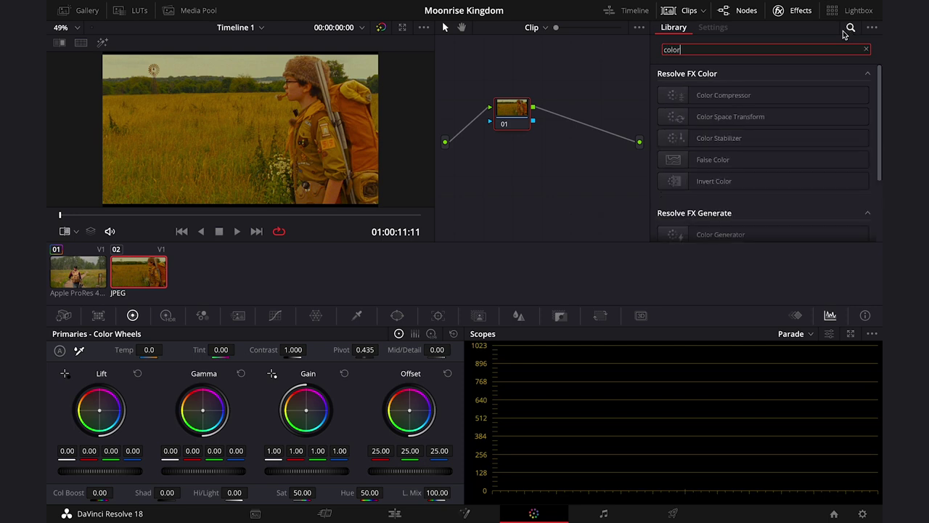
{"action": "left_click", "coordinate": [779, 182]}
{"action": "scroll", "coordinate": [779, 182], "scroll_direction": "down", "scroll_amount": 2}
{"action": "left_click_drag", "start_coordinate": [726, 191], "coordinate": [514, 116]}
Inspect the 8-colour palette in the enlarged viewer, then return to the hiker clip
{"action": "left_click", "coordinate": [403, 27]}
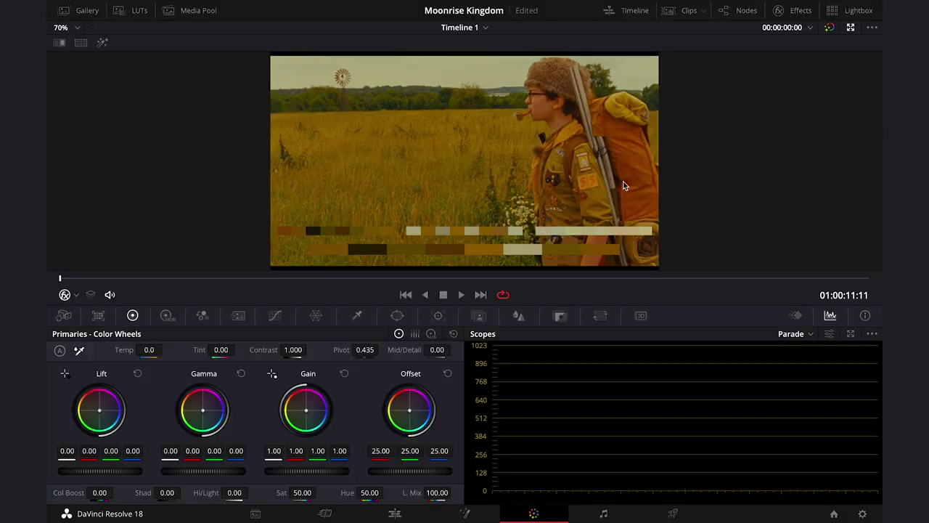
{"action": "left_click", "coordinate": [851, 29]}
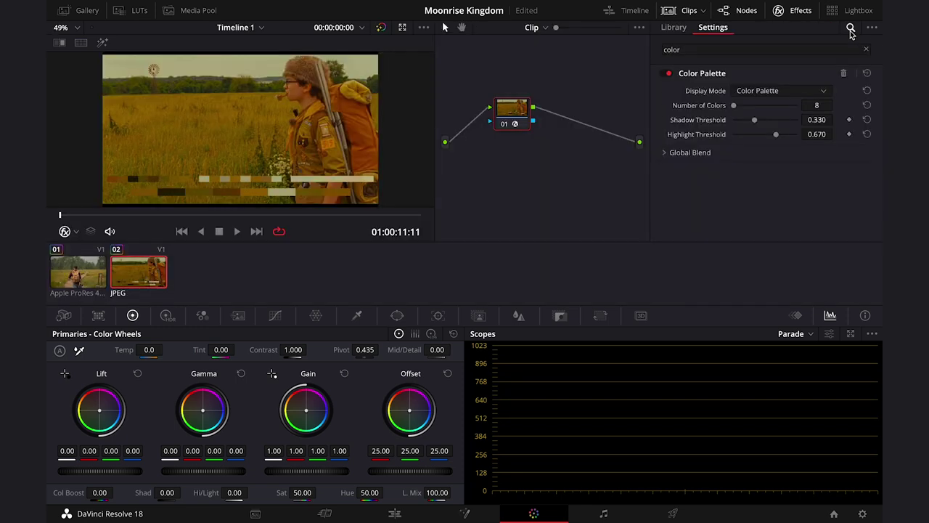
{"action": "left_click", "coordinate": [79, 275]}
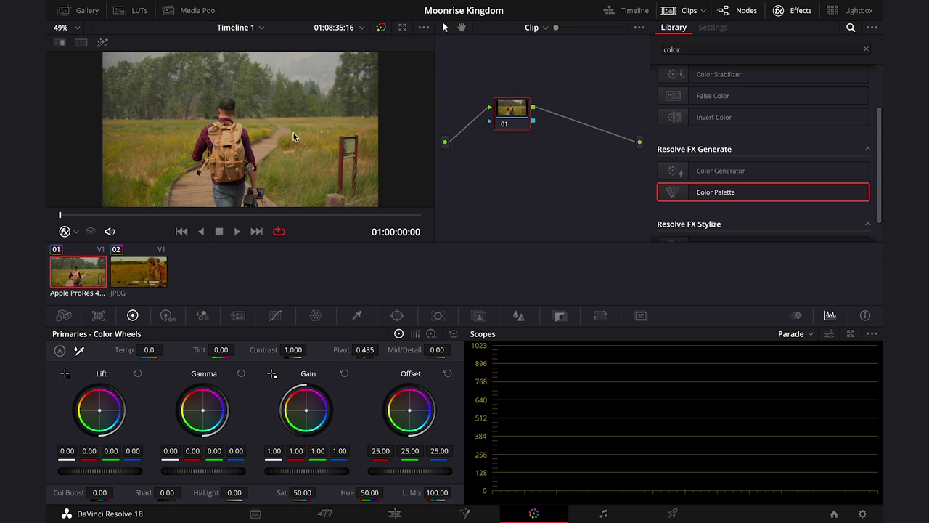
Hide Effects and the clip strip, widen the viewer, and turn on the image wipe
{"action": "left_click", "coordinate": [778, 13]}
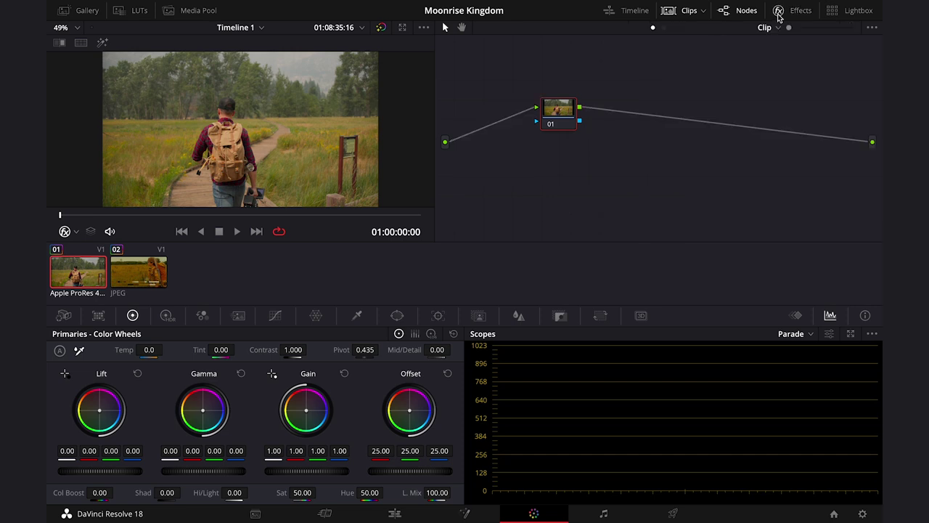
{"action": "left_click", "coordinate": [669, 12]}
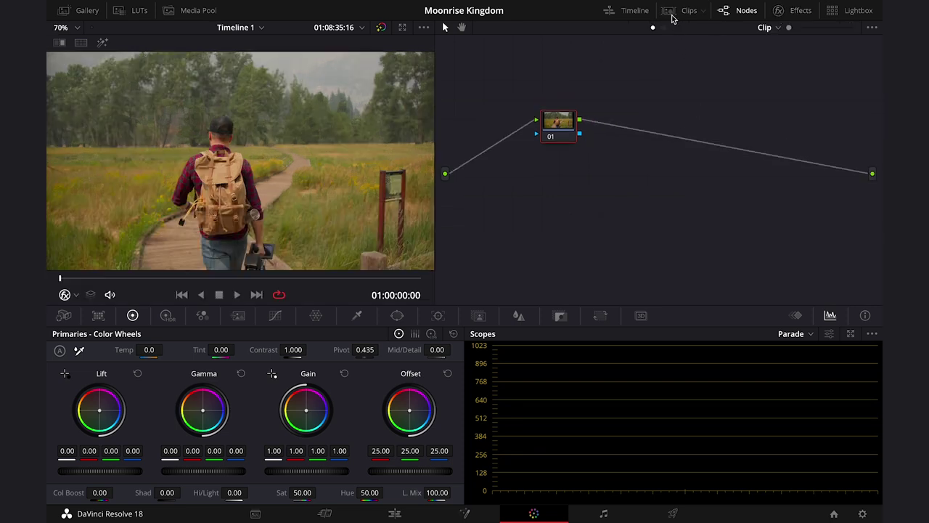
{"action": "left_click_drag", "start_coordinate": [436, 145], "coordinate": [562, 154]}
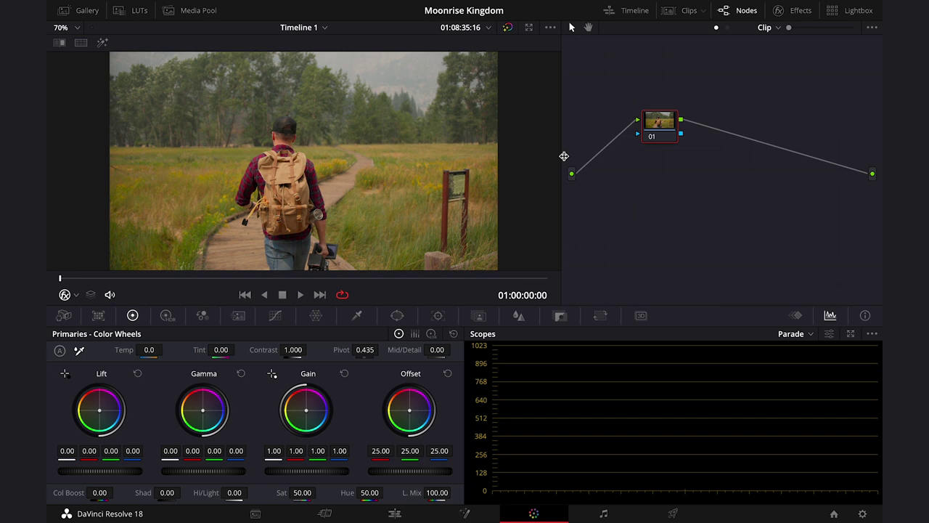
{"action": "left_click", "coordinate": [61, 45]}
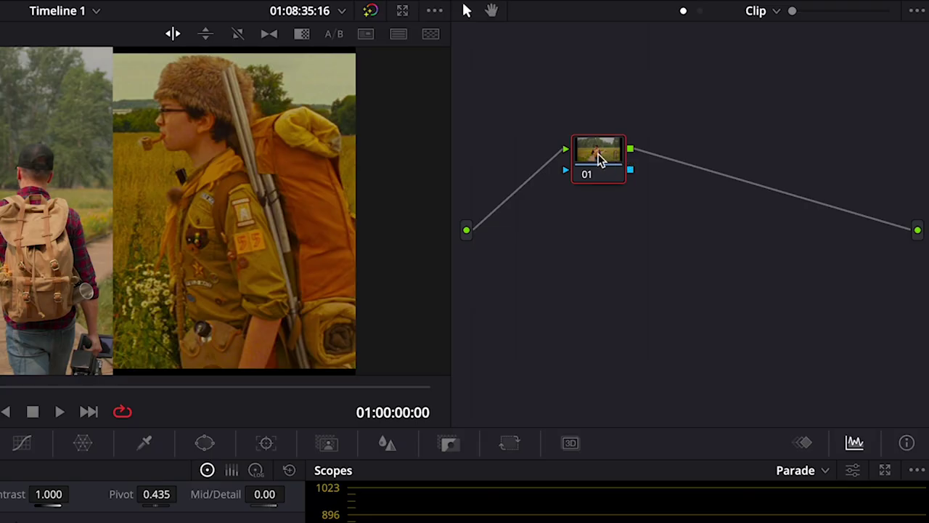
Label node 01 'Exposure' and switch the scope to Waveform
{"action": "right_click", "coordinate": [660, 125]}
{"action": "left_click", "coordinate": [629, 192]}
{"action": "type", "text": "Exposure"}
{"action": "key", "text": "Return"}
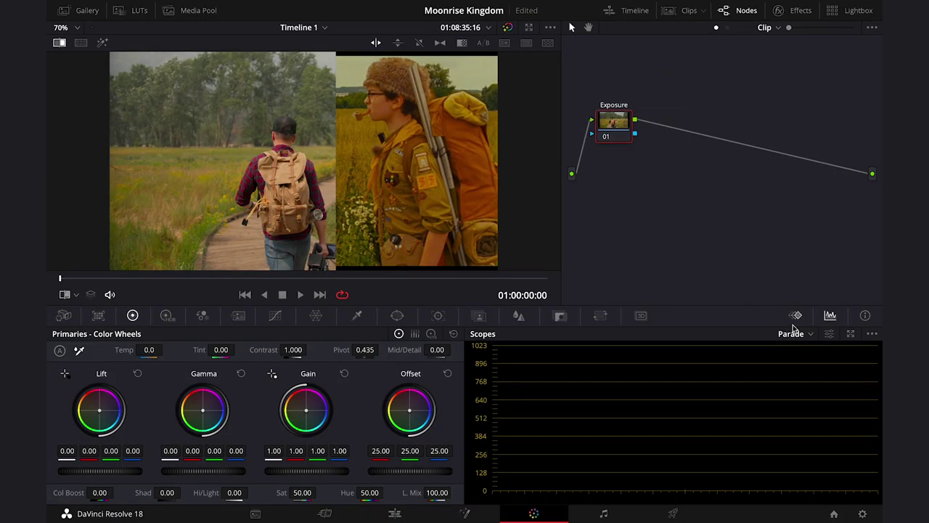
{"action": "left_click", "coordinate": [795, 334]}
{"action": "left_click", "coordinate": [800, 365]}
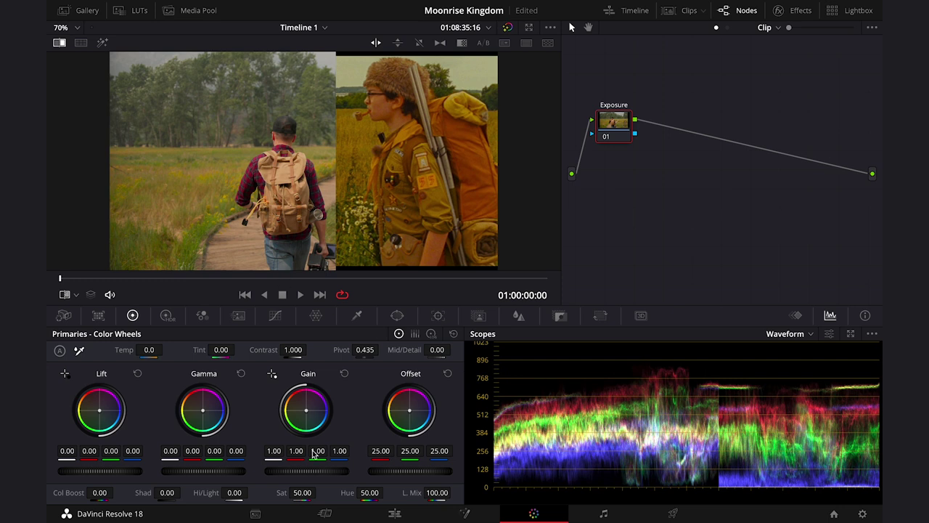
Balance exposure with the master wheels to Offset 14.35, Gamma 0.01, Gain 1.01
{"action": "left_click_drag", "start_coordinate": [291, 472], "coordinate": [309, 472]}
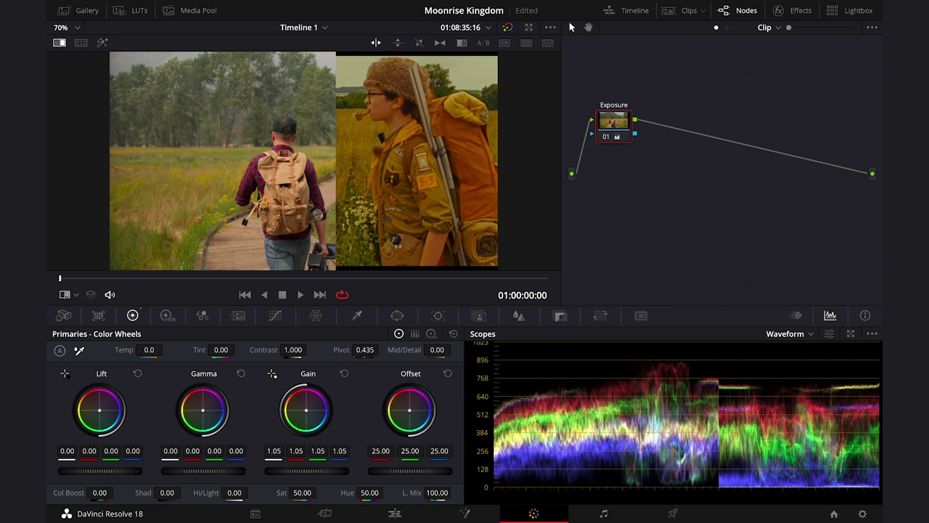
{"action": "left_click_drag", "start_coordinate": [120, 472], "coordinate": [87, 472]}
{"action": "left_click_drag", "start_coordinate": [203, 473], "coordinate": [193, 473]}
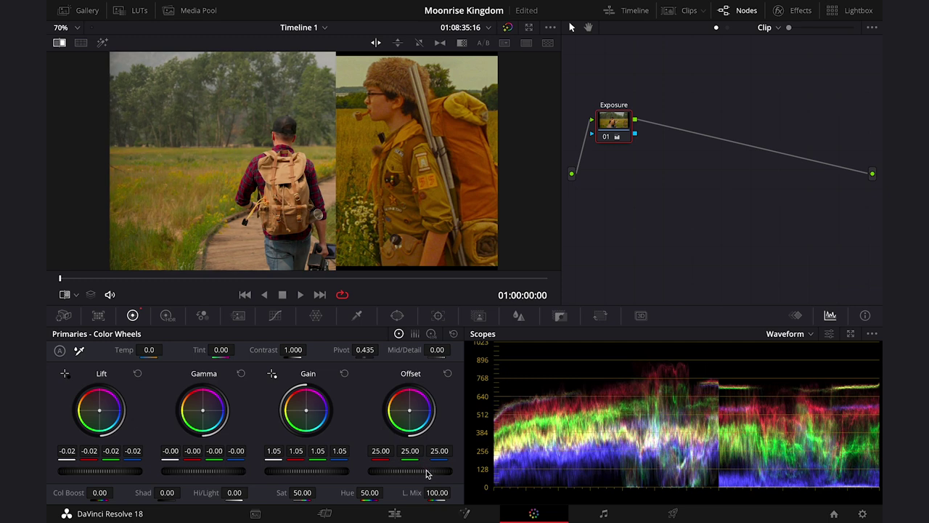
{"action": "left_click_drag", "start_coordinate": [410, 471], "coordinate": [391, 470]}
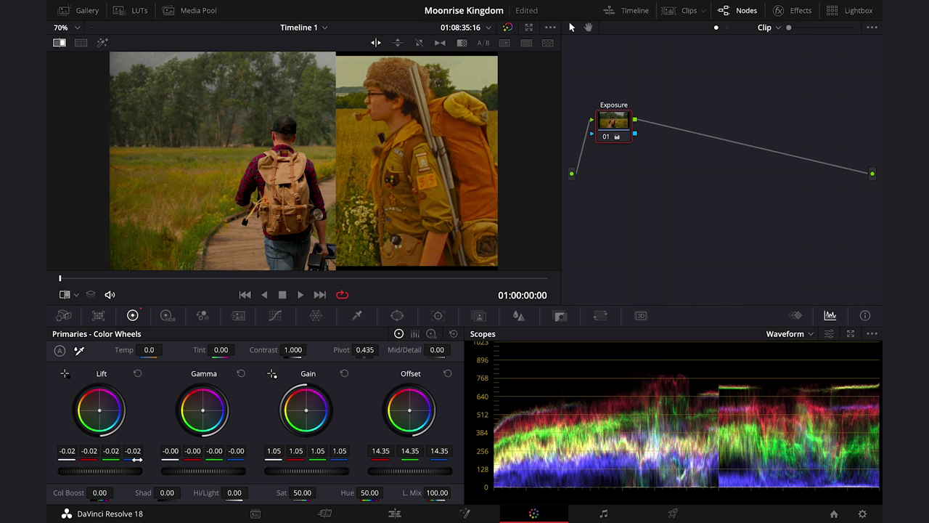
{"action": "left_click_drag", "start_coordinate": [109, 471], "coordinate": [166, 470]}
{"action": "left_click_drag", "start_coordinate": [308, 471], "coordinate": [304, 470]}
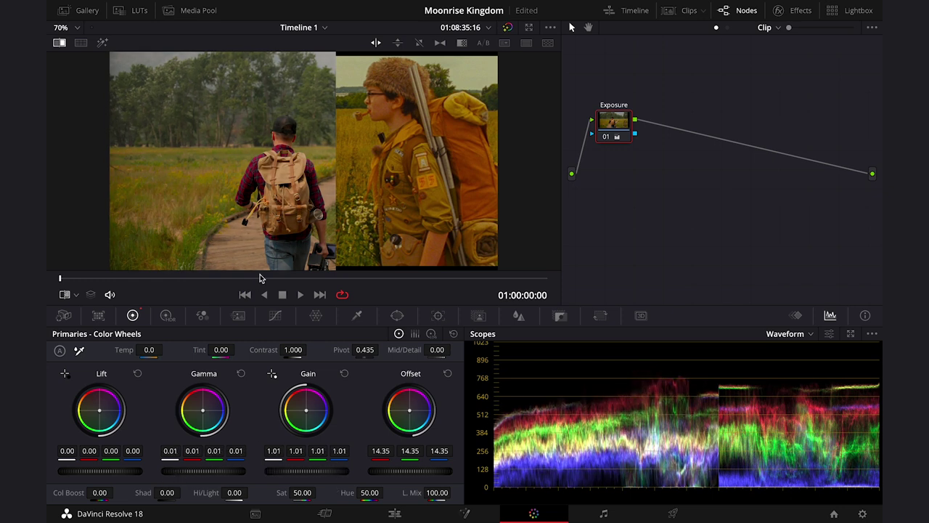
{"action": "mouse_move", "coordinate": [61, 278]}
{"action": "left_mouse_down"}
{"action": "mouse_move", "coordinate": [385, 277]}
{"action": "mouse_move", "coordinate": [70, 277]}
{"action": "left_mouse_up"}
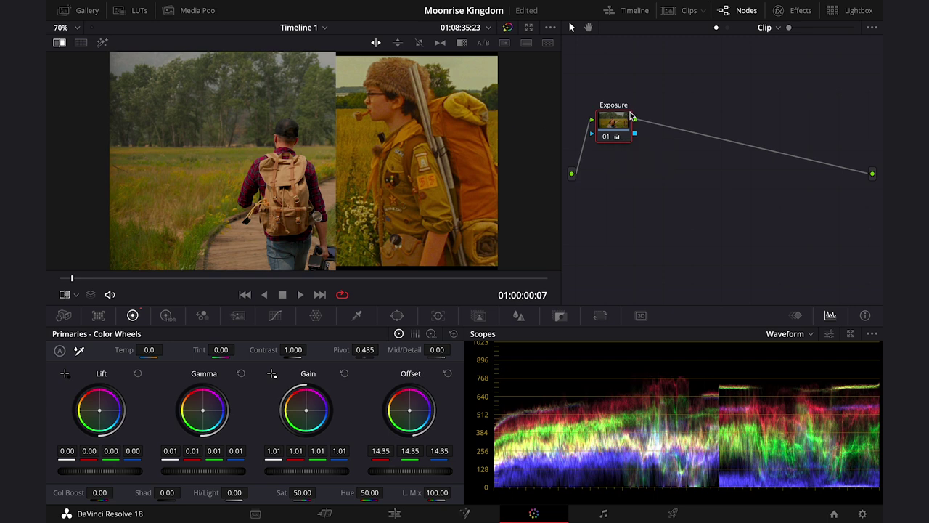
Add a serial node with Alt+S and label it 'Look'
{"action": "key", "text": "alt+s"}
{"action": "right_click", "coordinate": [680, 121]}
{"action": "left_click", "coordinate": [692, 143]}
{"action": "type", "text": "Look"}
{"action": "key", "text": "Return"}
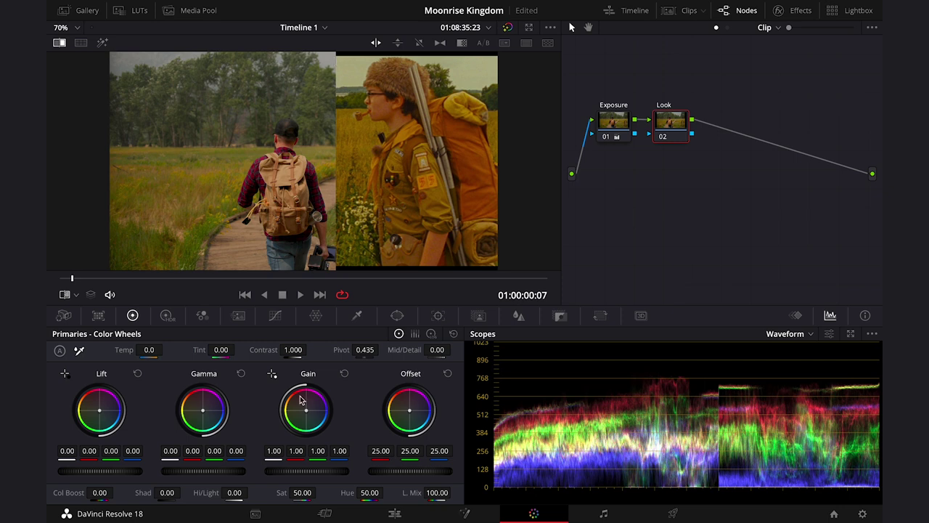
Warm the Look node to Gain 0.98/1.02/0.87 and Gamma 0.03/-0.01/-0.02, checking via the wipe
{"action": "left_click_drag", "start_coordinate": [310, 417], "coordinate": [301, 427]}
{"action": "left_click_drag", "start_coordinate": [202, 410], "coordinate": [200, 408]}
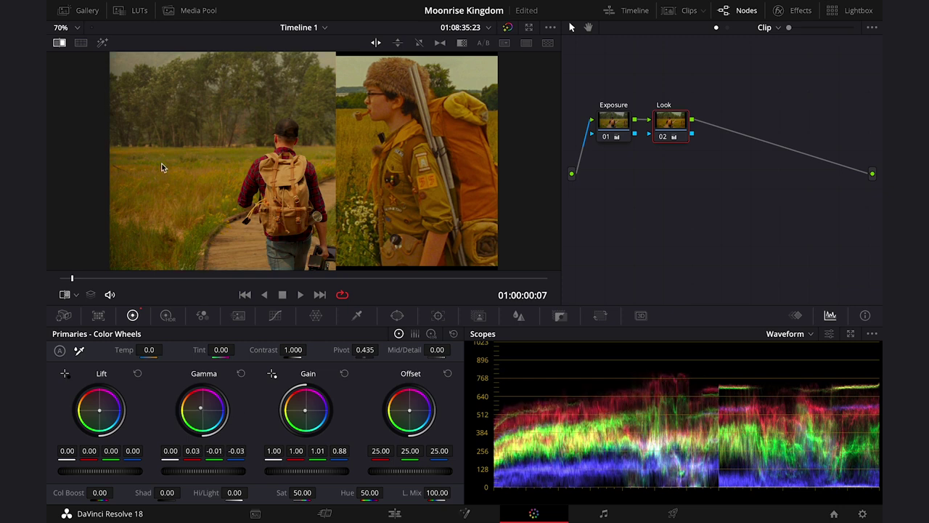
{"action": "left_click_drag", "start_coordinate": [305, 410], "coordinate": [305, 411]}
{"action": "left_click_drag", "start_coordinate": [200, 408], "coordinate": [200, 407]}
{"action": "left_click_drag", "start_coordinate": [305, 411], "coordinate": [306, 411]}
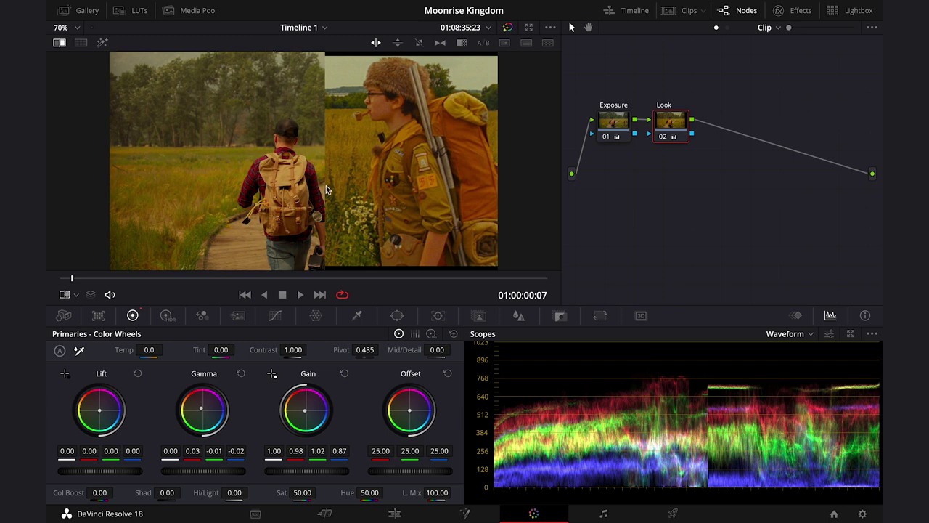
{"action": "left_click_drag", "start_coordinate": [326, 186], "coordinate": [398, 201]}
{"action": "mouse_move", "coordinate": [320, 170]}
{"action": "left_mouse_down"}
{"action": "mouse_move", "coordinate": [331, 168]}
{"action": "mouse_move", "coordinate": [316, 167]}
{"action": "left_mouse_up"}
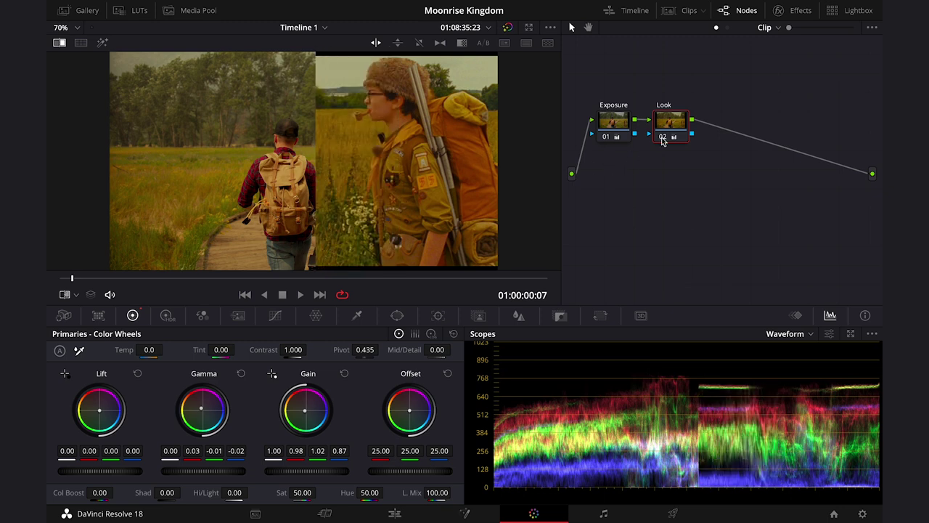
Add four parallel nodes after Look, joined by a layer mixer, and move them higher
{"action": "key", "text": "alt+s"}
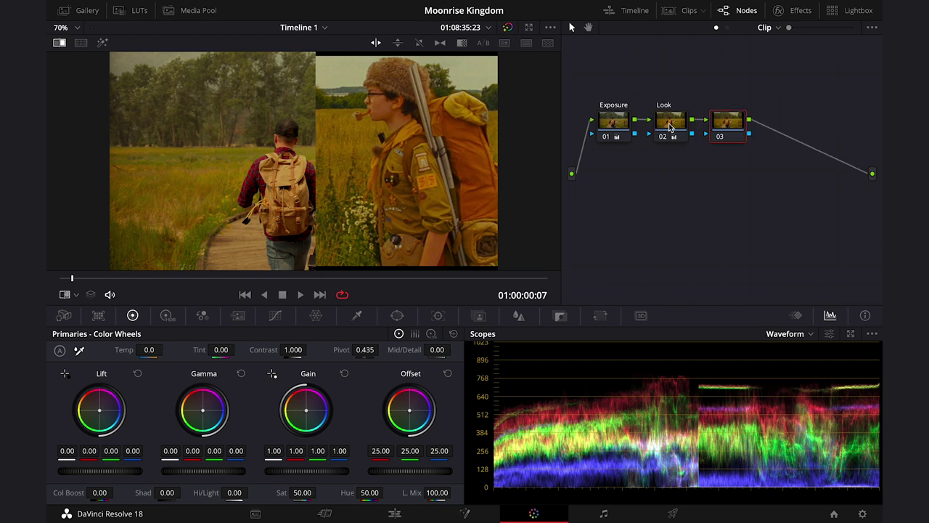
{"action": "key", "text": "alt+l"}
{"action": "key", "text": "alt+l"}
{"action": "key", "text": "alt+l"}
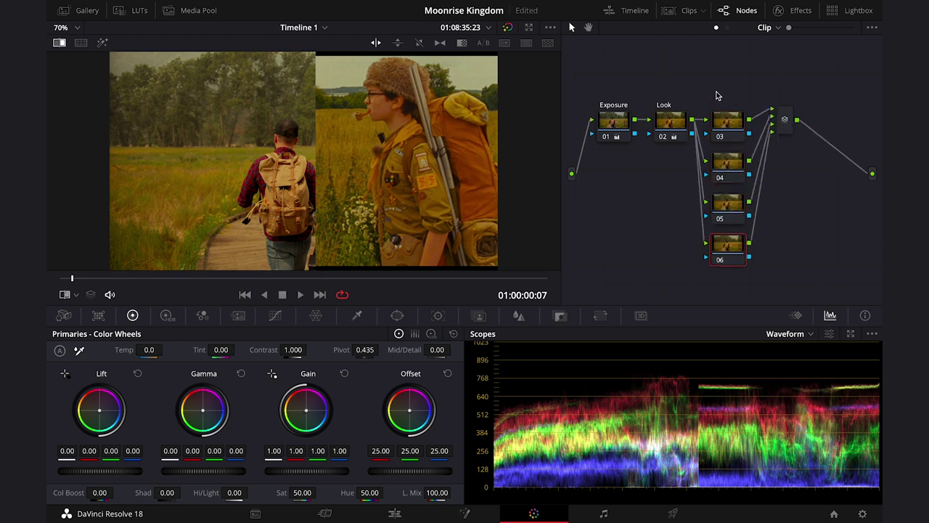
{"action": "left_click_drag", "start_coordinate": [715, 92], "coordinate": [726, 247]}
{"action": "left_click_drag", "start_coordinate": [737, 129], "coordinate": [742, 82]}
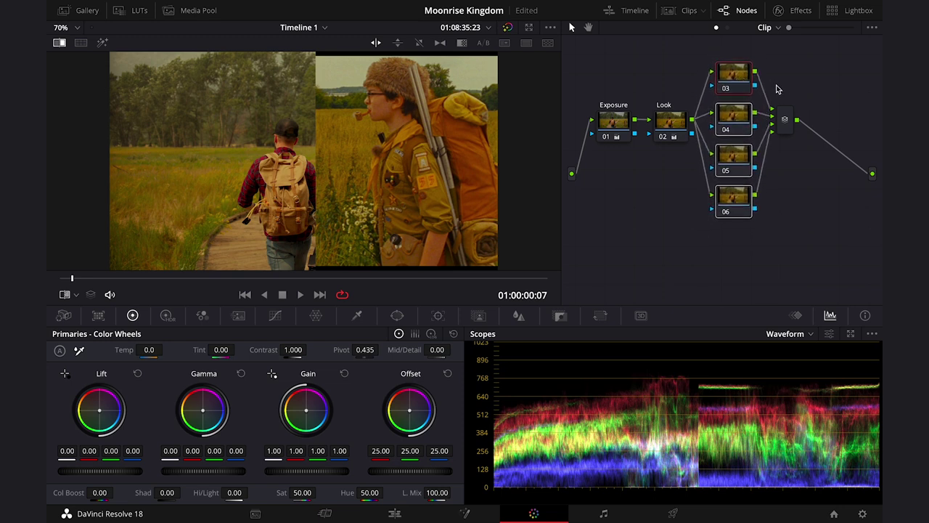
{"action": "left_click", "coordinate": [784, 91]}
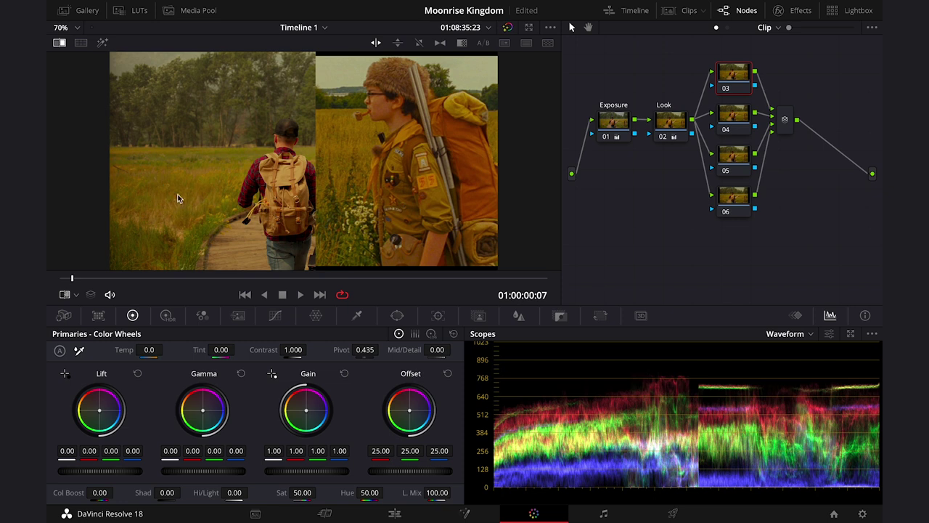
Label nodes 03 and 04 as Grass and Trees
{"action": "right_click", "coordinate": [738, 77]}
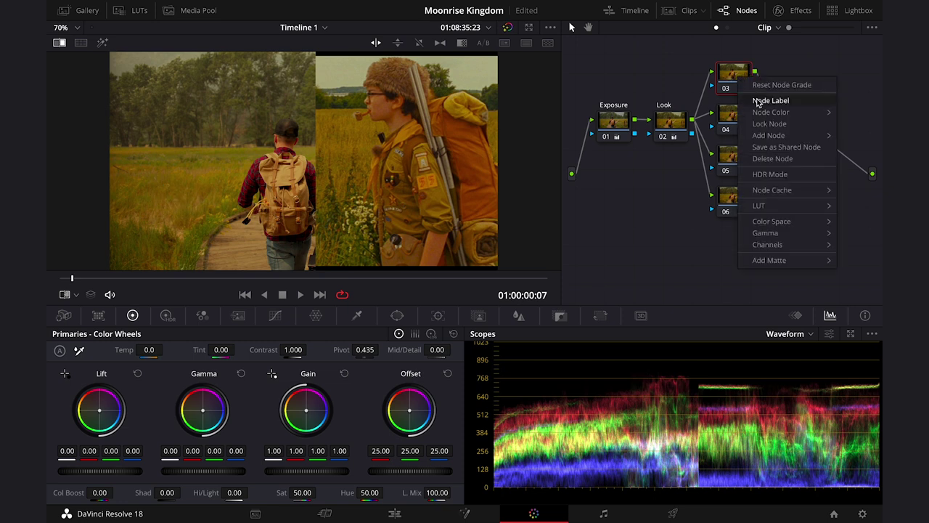
{"action": "left_click", "coordinate": [758, 102]}
{"action": "type", "text": "Grass"}
{"action": "key", "text": "Return"}
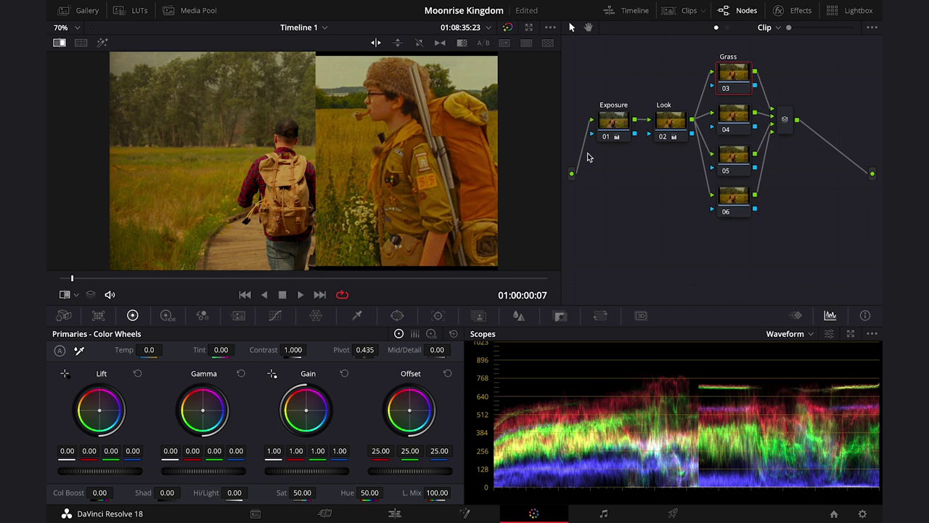
{"action": "right_click", "coordinate": [740, 117]}
{"action": "left_click", "coordinate": [762, 142]}
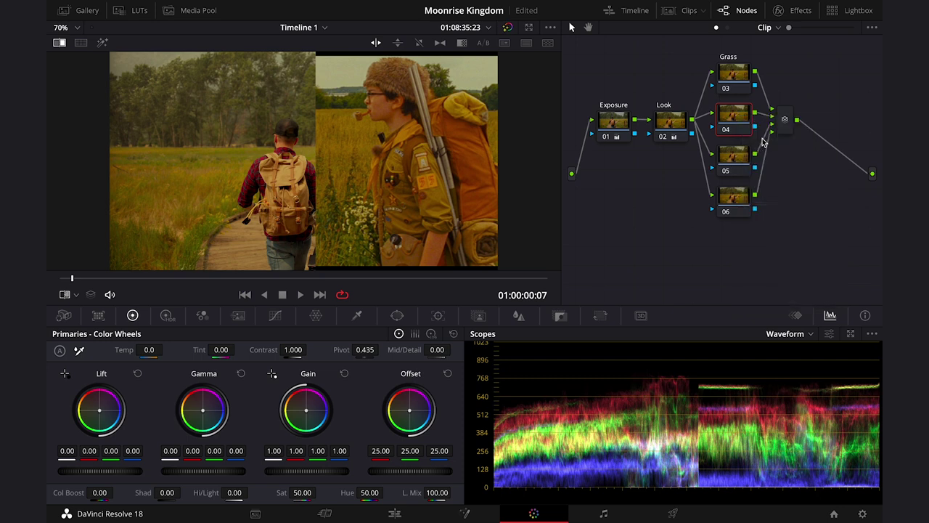
{"action": "type", "text": "Trees"}
{"action": "key", "text": "Return"}
Label nodes 05 and 06 as Backpack and Sky
{"action": "left_click", "coordinate": [736, 157]}
{"action": "right_click", "coordinate": [739, 154]}
{"action": "left_click", "coordinate": [761, 182]}
{"action": "type", "text": "Backpack"}
{"action": "key", "text": "Return"}
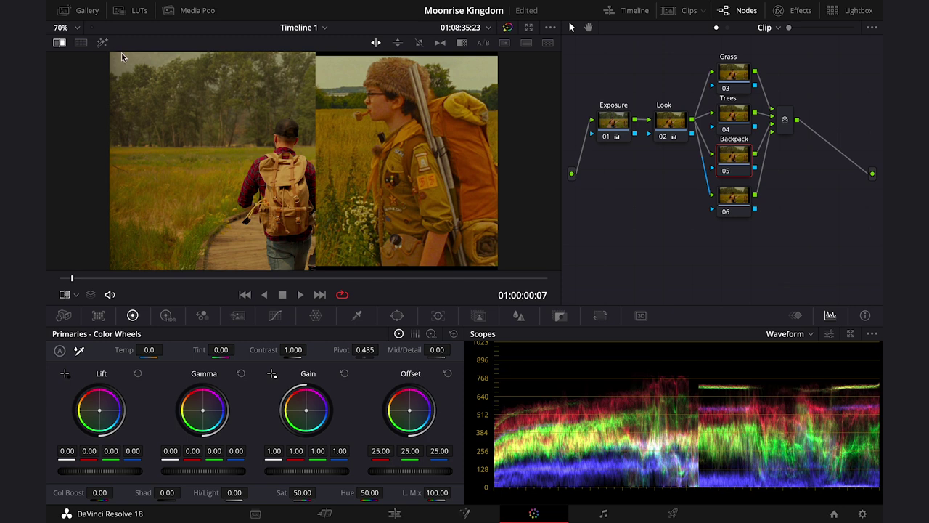
{"action": "left_click", "coordinate": [734, 198]}
{"action": "right_click", "coordinate": [739, 200]}
{"action": "left_click", "coordinate": [763, 228]}
{"action": "type", "text": "Sky"}
{"action": "left_click", "coordinate": [721, 186]}
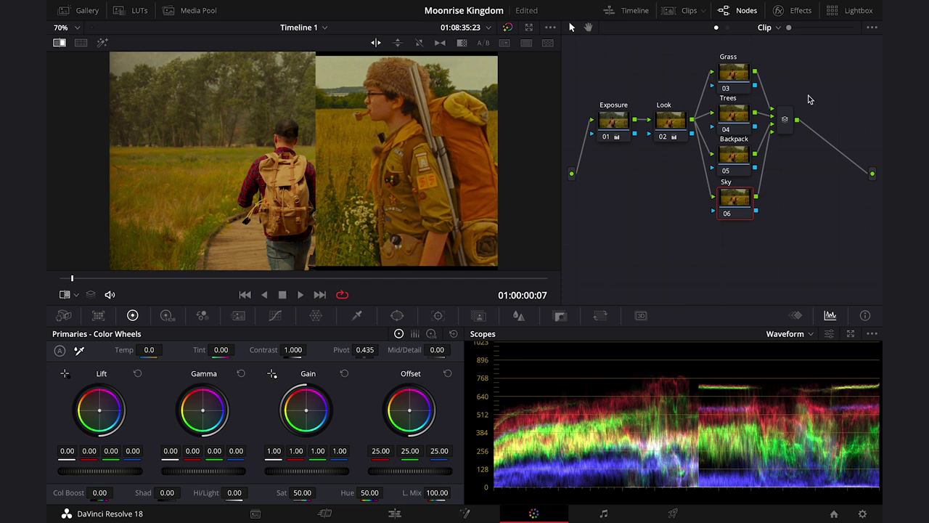
Add serial node 08 after the layer mixer and apply the Glow effect from the Effects Library
{"action": "left_click", "coordinate": [787, 122]}
{"action": "key", "text": "alt+s"}
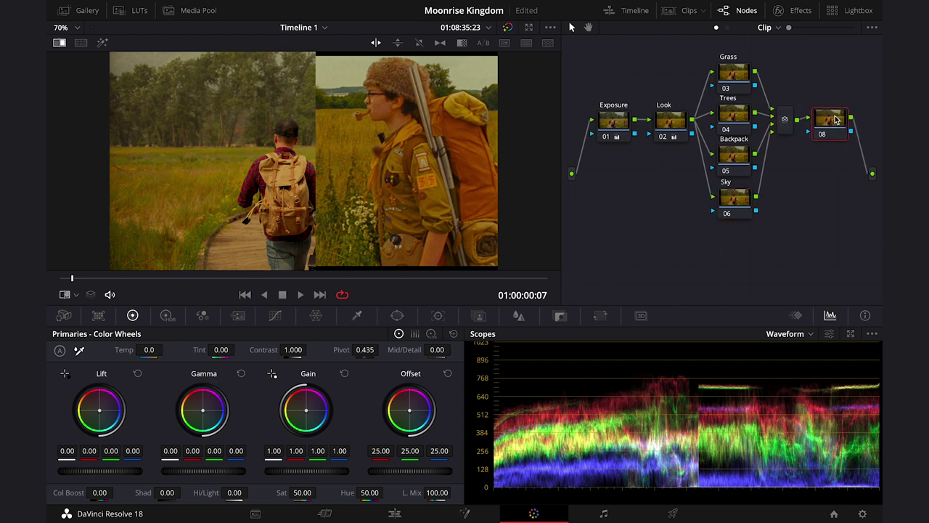
{"action": "right_click", "coordinate": [835, 120]}
{"action": "left_click", "coordinate": [841, 140]}
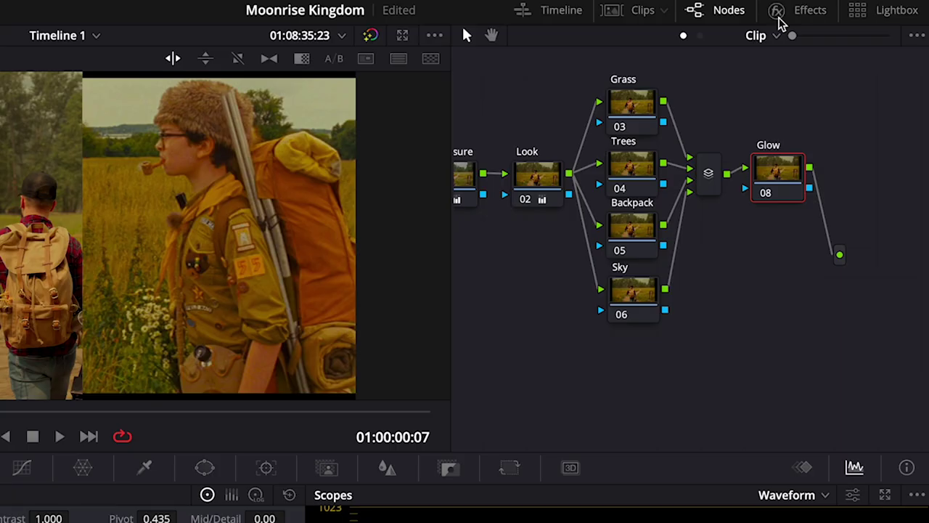
{"action": "left_click", "coordinate": [782, 11]}
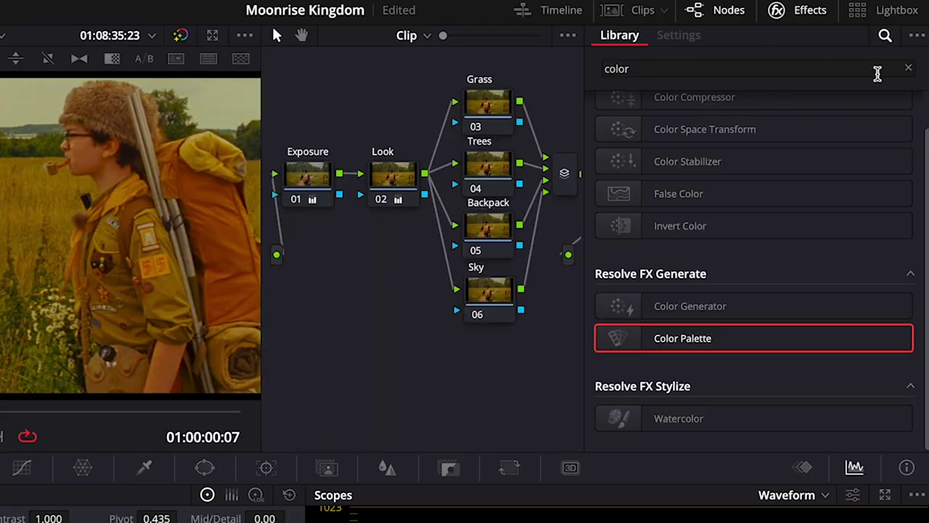
{"action": "double_click", "coordinate": [851, 67]}
{"action": "type", "text": "glow"}
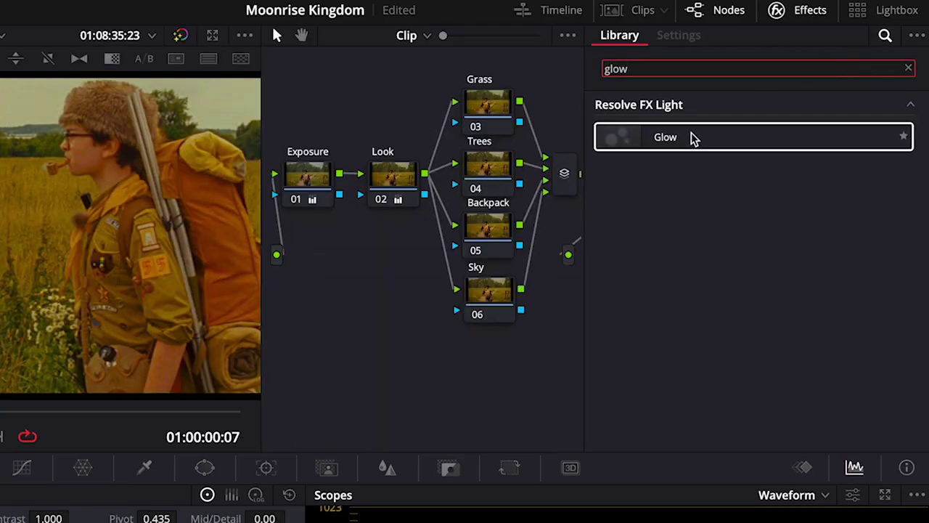
{"action": "left_click_drag", "start_coordinate": [695, 139], "coordinate": [577, 214]}
{"action": "left_click_drag", "start_coordinate": [659, 138], "coordinate": [507, 188]}
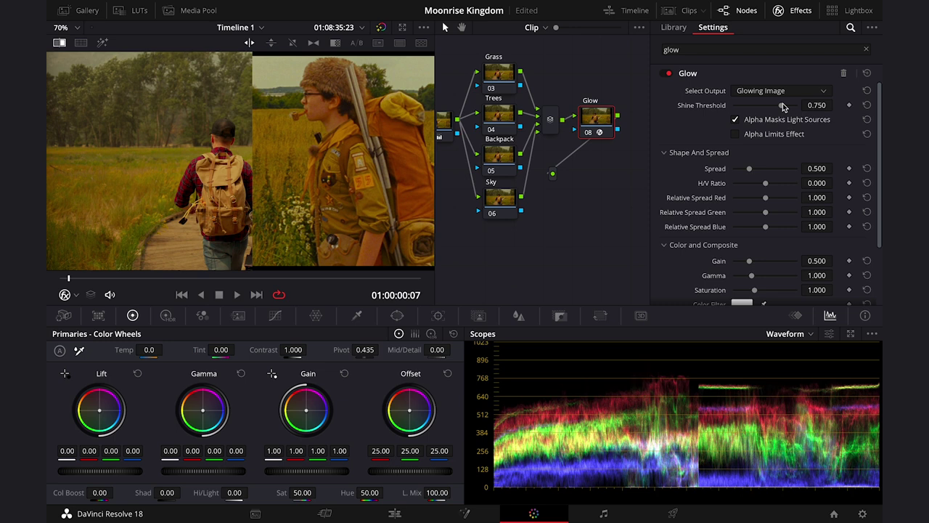
Set Glow Shine Threshold to 0.514, Spread to 1.016 and Saturation to 1.542
{"action": "left_click_drag", "start_coordinate": [783, 108], "coordinate": [769, 114]}
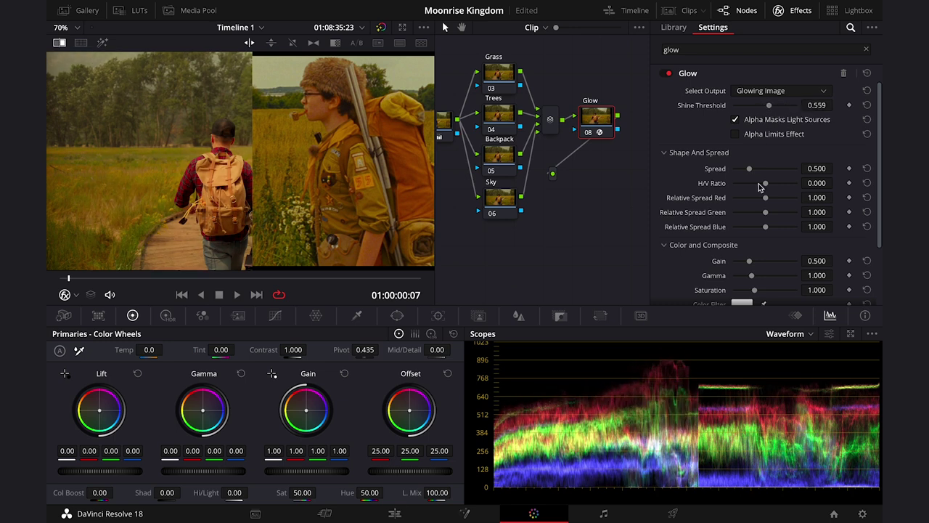
{"action": "left_click_drag", "start_coordinate": [750, 170], "coordinate": [710, 154]}
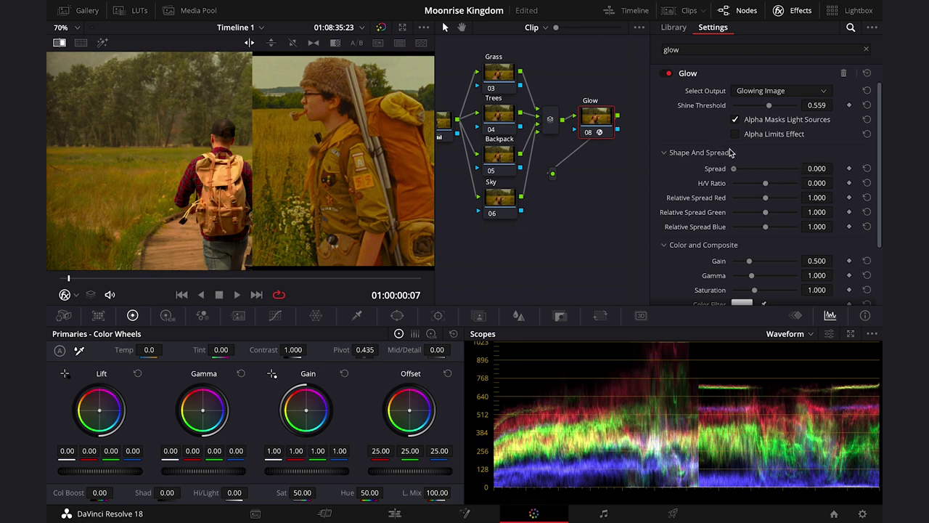
{"action": "left_click_drag", "start_coordinate": [768, 155], "coordinate": [787, 168]}
{"action": "scroll", "coordinate": [786, 167], "scroll_direction": "down", "scroll_amount": 1}
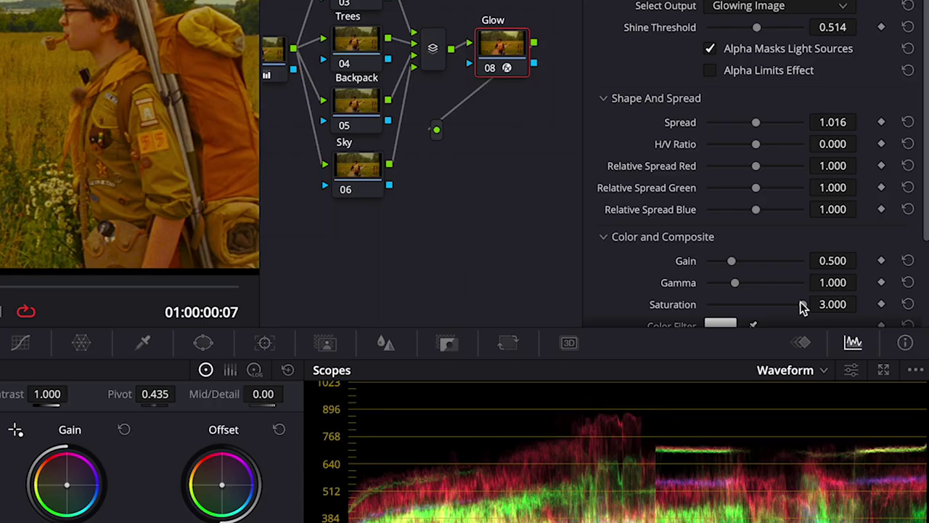
{"action": "left_click_drag", "start_coordinate": [795, 249], "coordinate": [768, 248]}
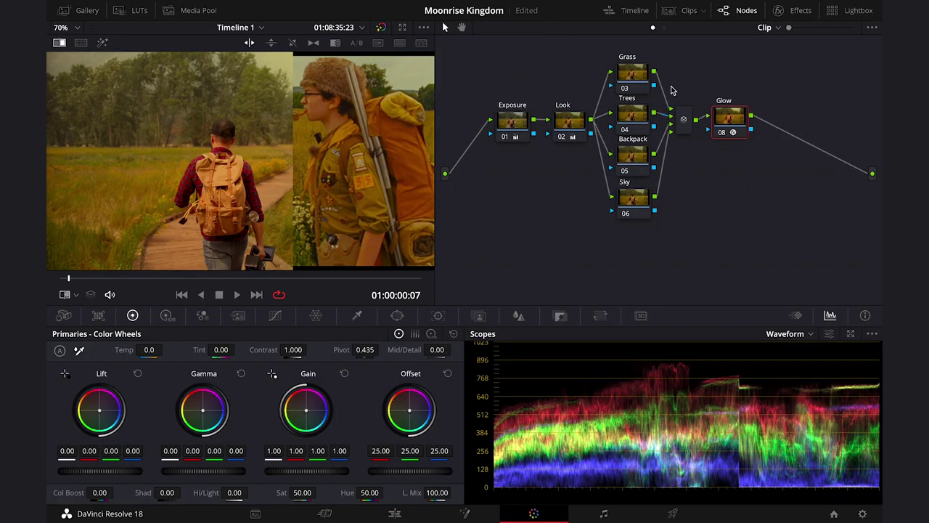
On the Grass node, slightly darken the grass hue with the Hue vs Lum curve
{"action": "left_click", "coordinate": [629, 70]}
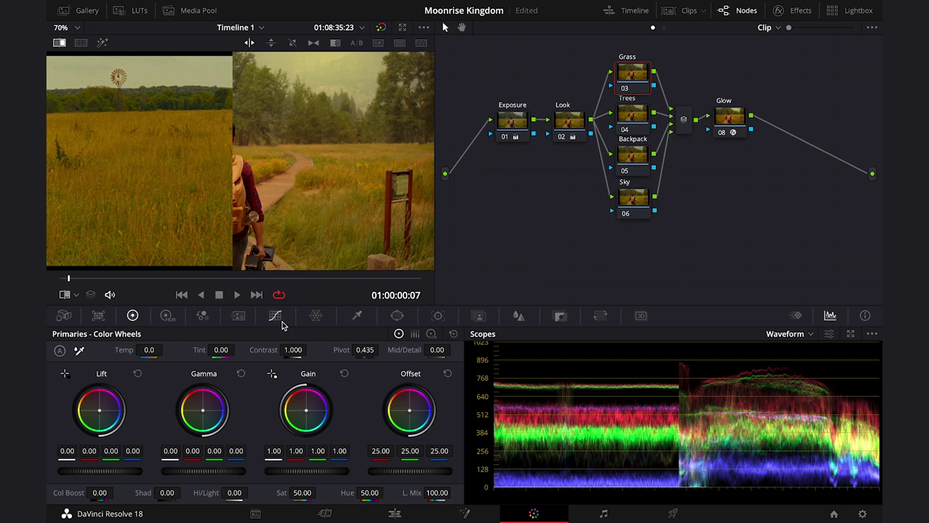
{"action": "left_click", "coordinate": [282, 324]}
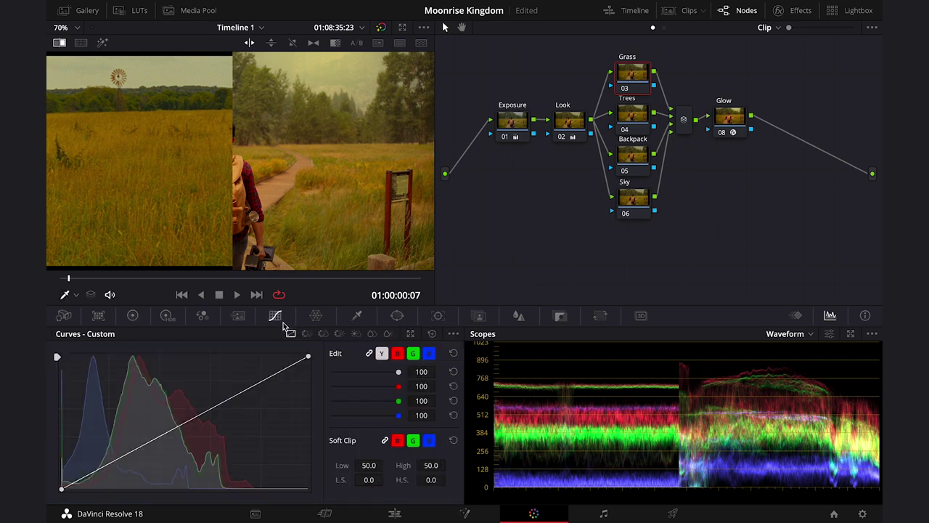
{"action": "left_click", "coordinate": [339, 334]}
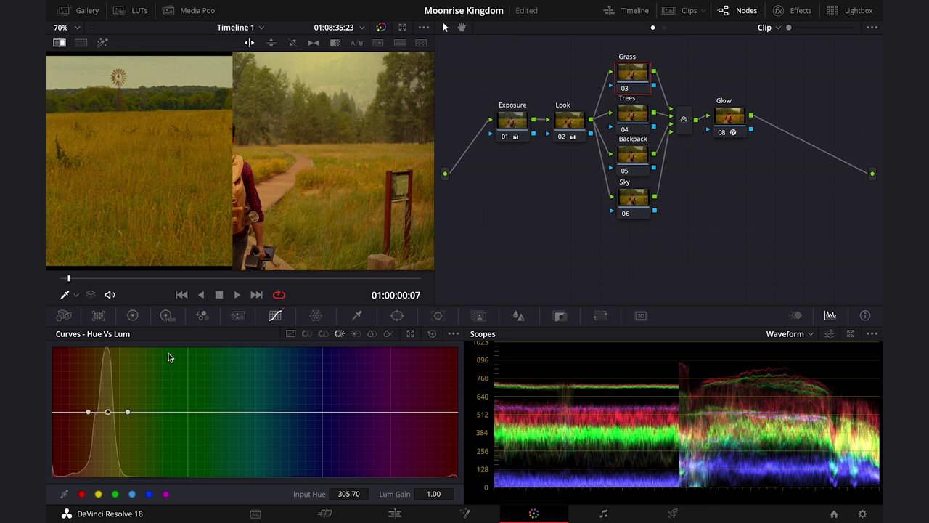
{"action": "left_click_drag", "start_coordinate": [107, 412], "coordinate": [109, 420]}
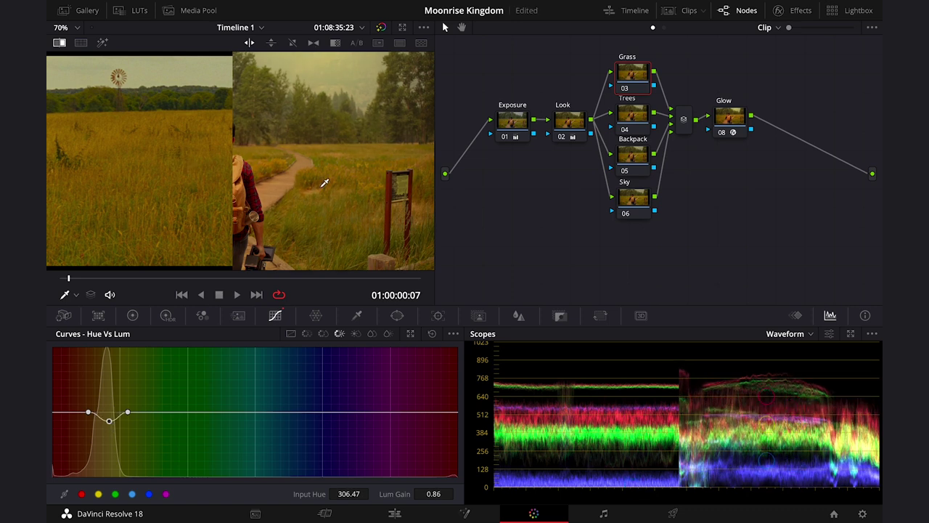
Boost the grass hue's saturation with Hue vs Sat and shift it warmer with Hue vs Hue
{"action": "left_click", "coordinate": [323, 334]}
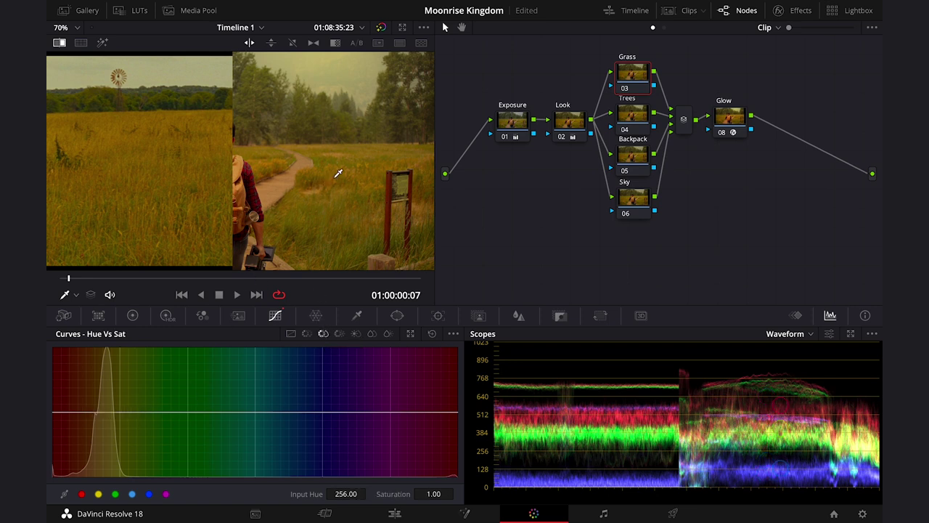
{"action": "left_click", "coordinate": [338, 174]}
{"action": "left_click_drag", "start_coordinate": [100, 412], "coordinate": [101, 413]}
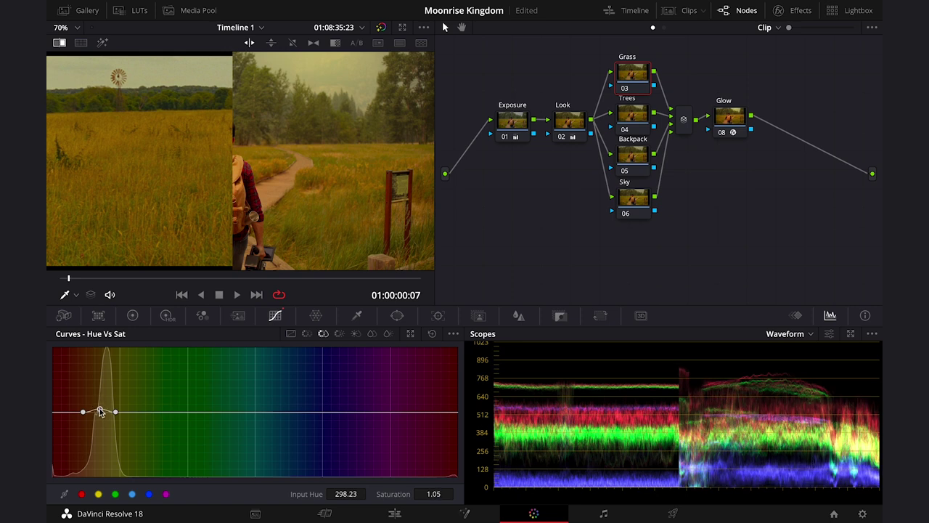
{"action": "left_click", "coordinate": [308, 334]}
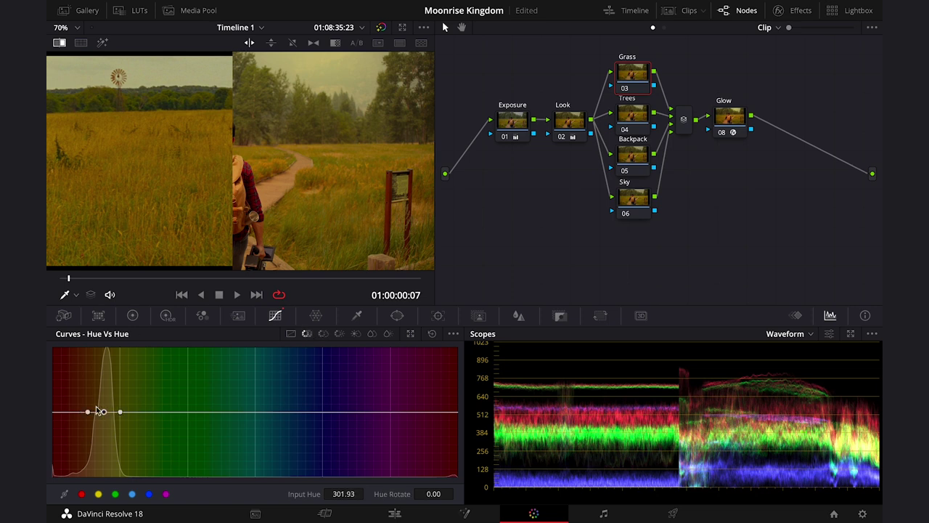
{"action": "left_click_drag", "start_coordinate": [105, 414], "coordinate": [105, 414]}
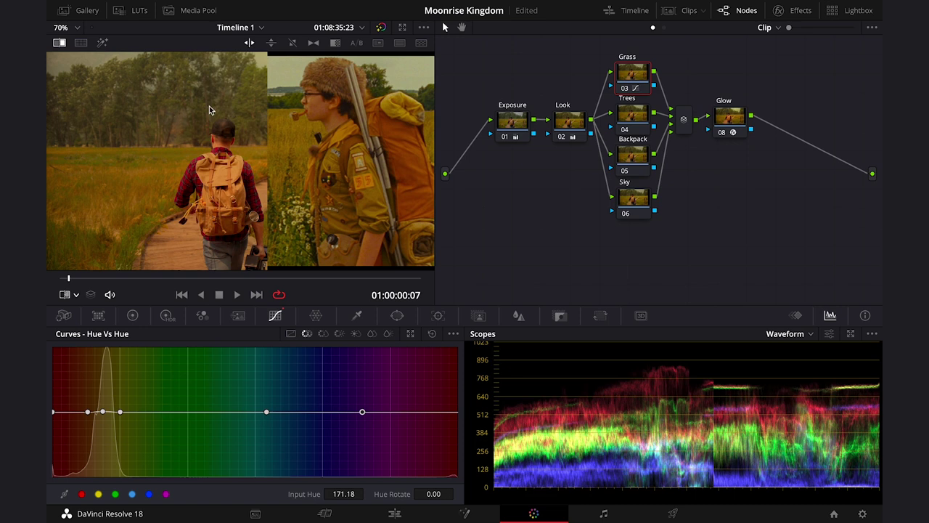
On the Trees node, add a softened rectangle mask spanning the treeline edge to edge
{"action": "left_click", "coordinate": [60, 43]}
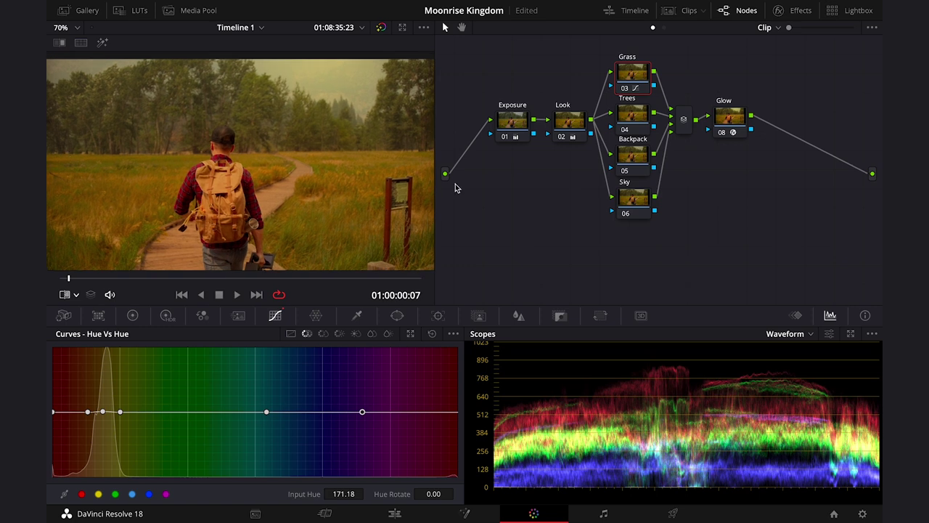
{"action": "left_click", "coordinate": [627, 113]}
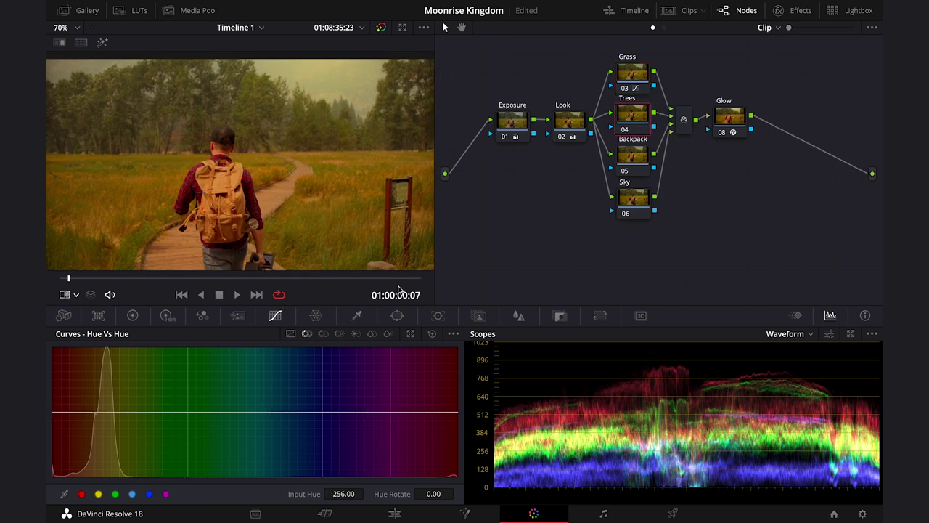
{"action": "left_click", "coordinate": [398, 315]}
{"action": "left_click", "coordinate": [73, 377]}
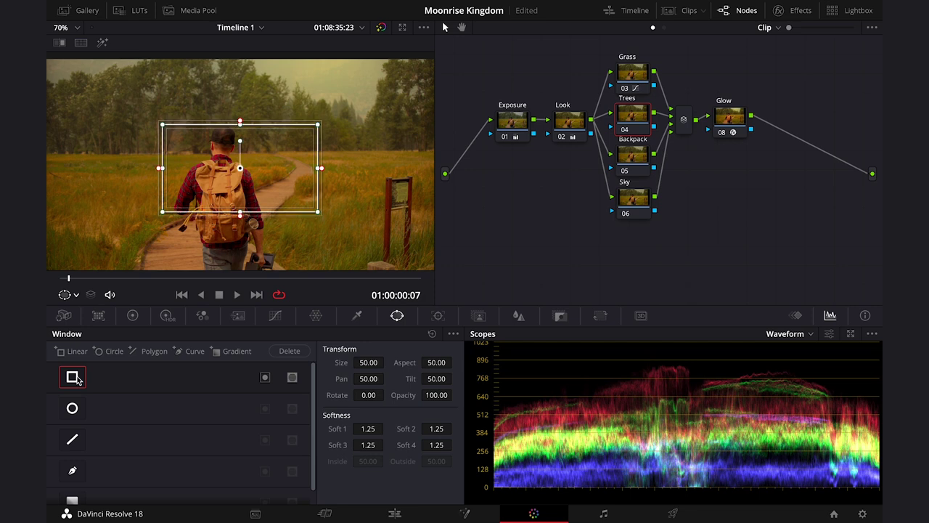
{"action": "left_click_drag", "start_coordinate": [239, 207], "coordinate": [263, 220]}
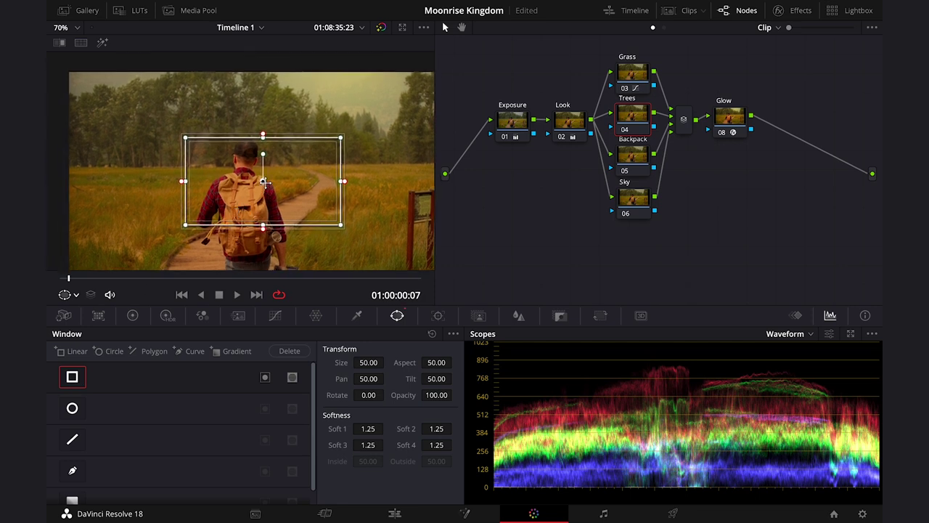
{"action": "left_click_drag", "start_coordinate": [266, 182], "coordinate": [267, 108]}
{"action": "left_click_drag", "start_coordinate": [187, 114], "coordinate": [56, 114]}
{"action": "key", "text": "shift+z"}
{"action": "left_click_drag", "start_coordinate": [255, 116], "coordinate": [377, 119]}
{"action": "key", "text": "shift+z"}
{"action": "left_click_drag", "start_coordinate": [271, 169], "coordinate": [271, 181]}
Key the tree colours with the HSL qualifier eyedropper, Highlight on, and check the matte
{"action": "left_click", "coordinate": [357, 315]}
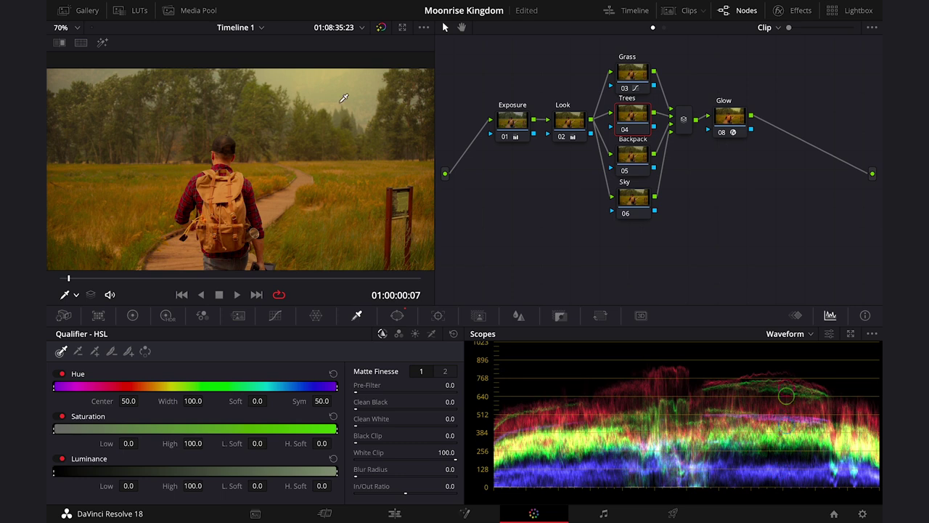
{"action": "left_click", "coordinate": [327, 124]}
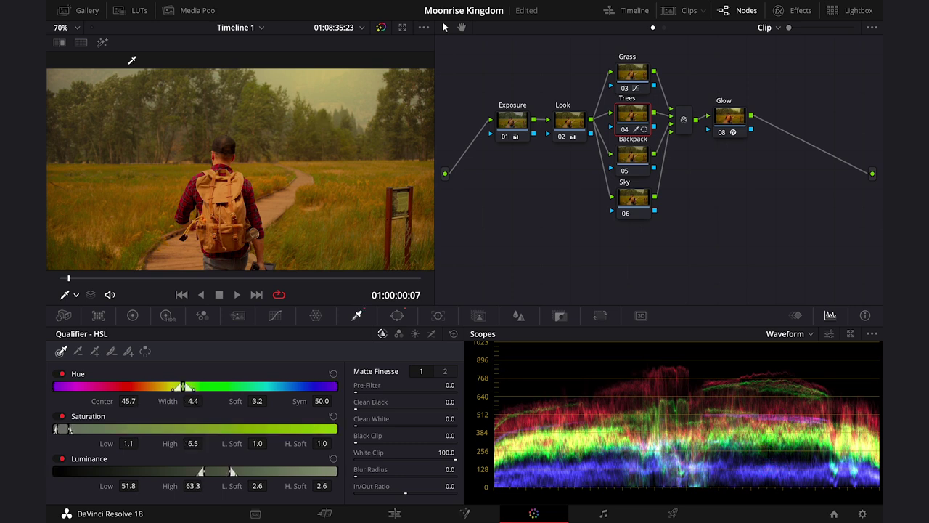
{"action": "left_click", "coordinate": [103, 44]}
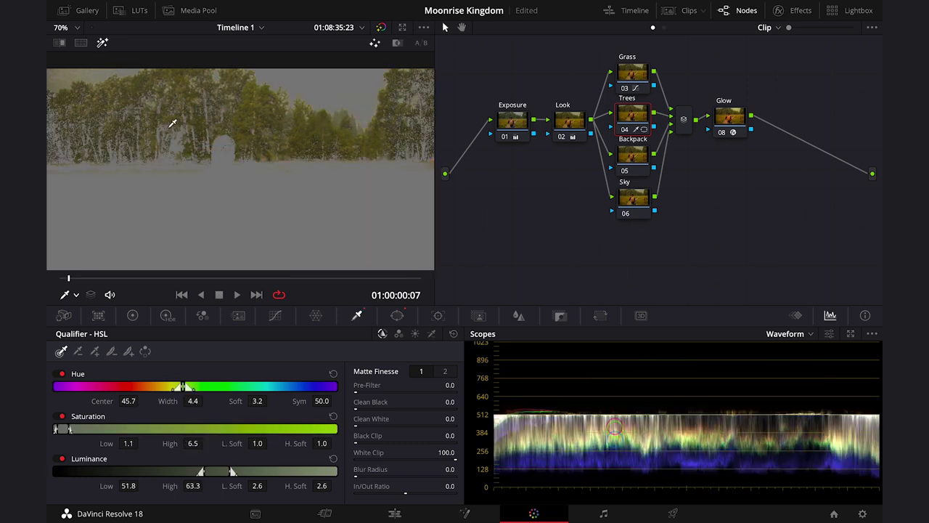
{"action": "key", "text": "space"}
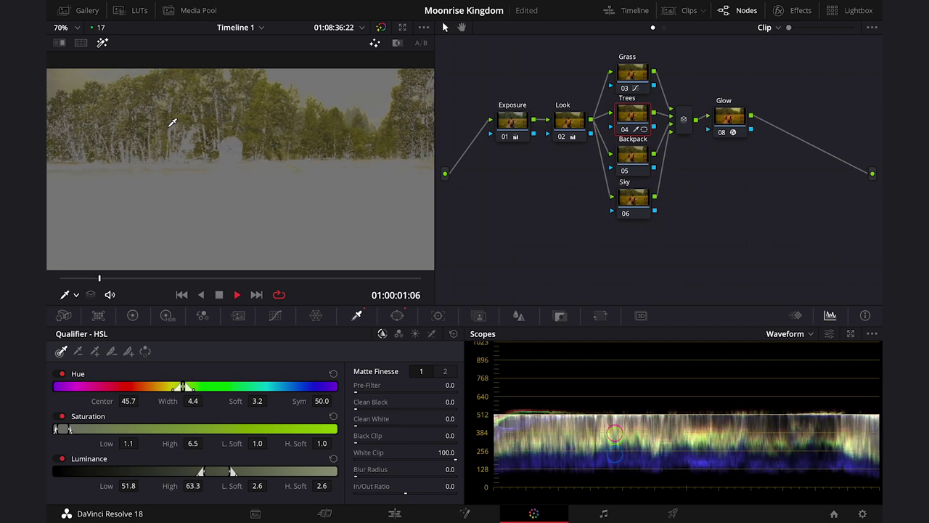
{"action": "key", "text": "space"}
{"action": "left_click_drag", "start_coordinate": [112, 279], "coordinate": [62, 278]}
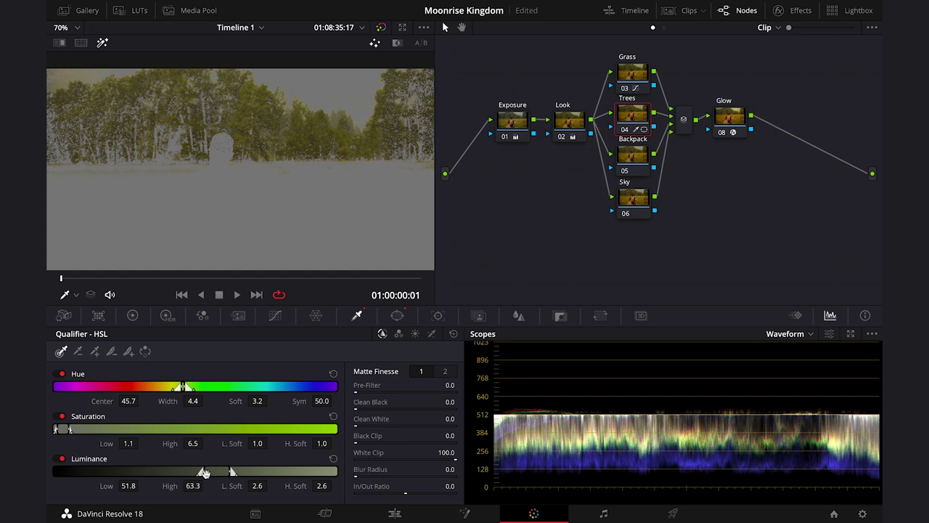
Refine the tree key to Hue width 7.2 and Luminance 52.0–63.3, adding blur and Denoise 18.0
{"action": "left_click_drag", "start_coordinate": [204, 472], "coordinate": [205, 472]}
{"action": "left_click_drag", "start_coordinate": [184, 387], "coordinate": [180, 386]}
{"action": "left_click_drag", "start_coordinate": [61, 429], "coordinate": [64, 429]}
{"action": "left_click_drag", "start_coordinate": [62, 282], "coordinate": [396, 328]}
{"action": "key", "text": "Home"}
{"action": "left_click_drag", "start_coordinate": [448, 469], "coordinate": [472, 469]}
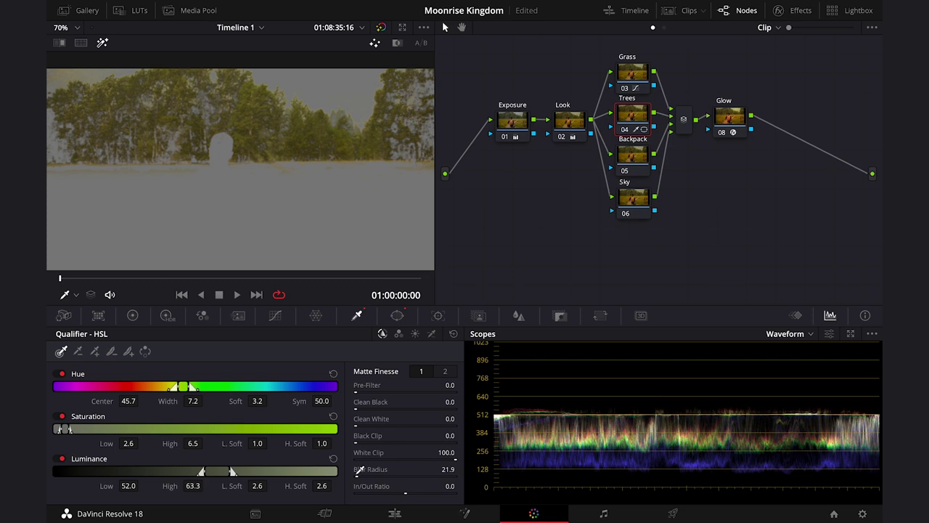
{"action": "left_click", "coordinate": [445, 371]}
{"action": "left_click_drag", "start_coordinate": [355, 425], "coordinate": [382, 426]}
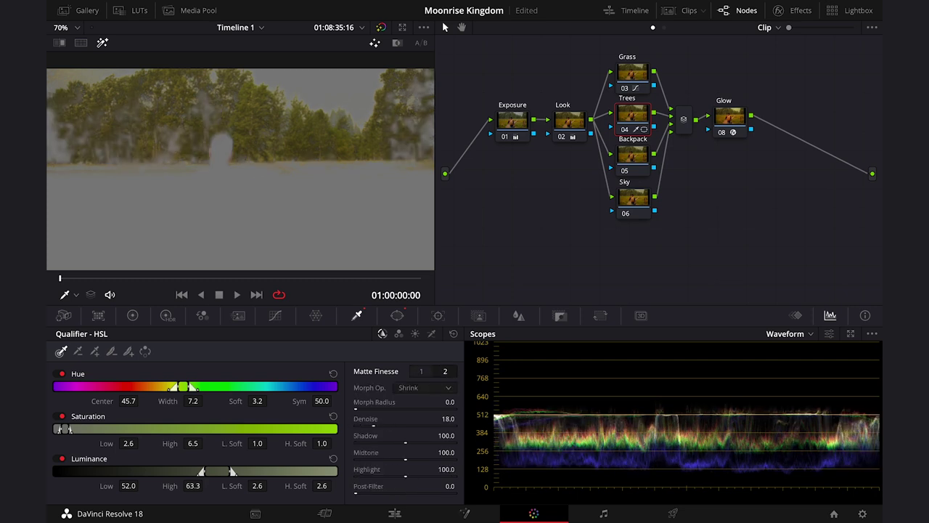
Set the Trees node to Lift -0.02 and Gain 0.92, Gamma nudged green, comparing against the reference
{"action": "left_click", "coordinate": [102, 43]}
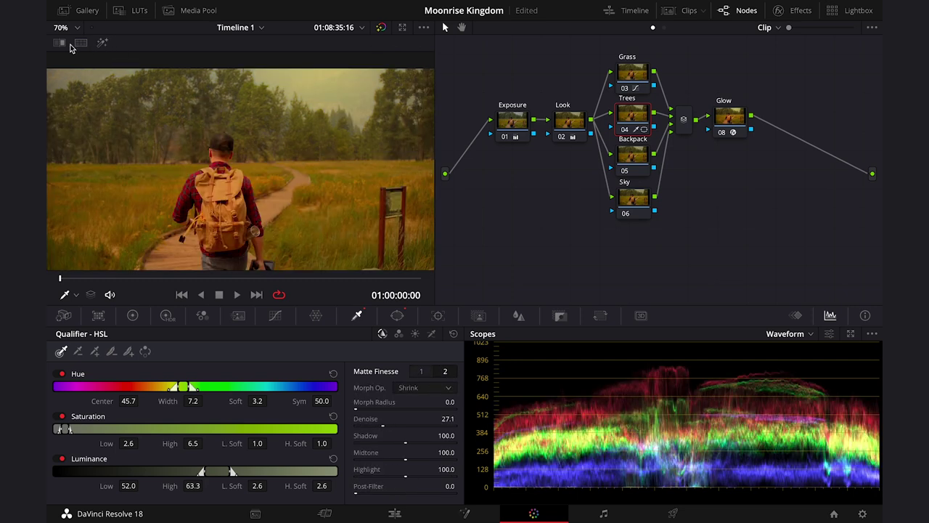
{"action": "left_click", "coordinate": [61, 43]}
{"action": "left_click", "coordinate": [133, 315]}
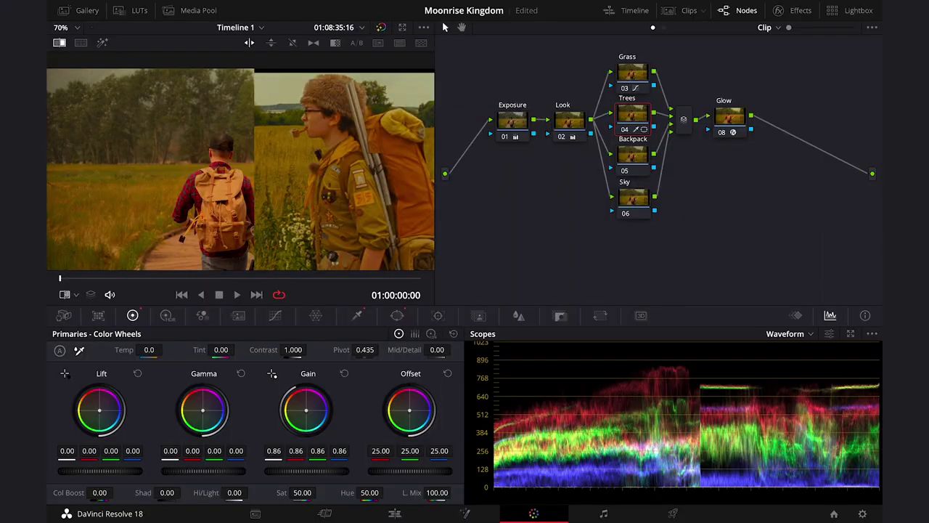
{"action": "left_click_drag", "start_coordinate": [334, 480], "coordinate": [325, 479]}
{"action": "left_click_drag", "start_coordinate": [24, 480], "coordinate": [15, 480]}
{"action": "left_click_drag", "start_coordinate": [116, 472], "coordinate": [127, 472]}
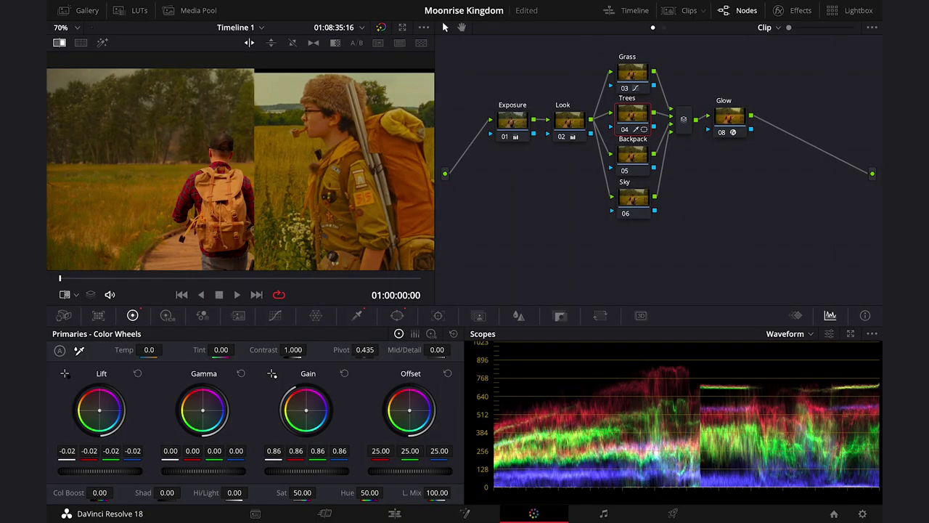
{"action": "left_click_drag", "start_coordinate": [203, 412], "coordinate": [202, 413]}
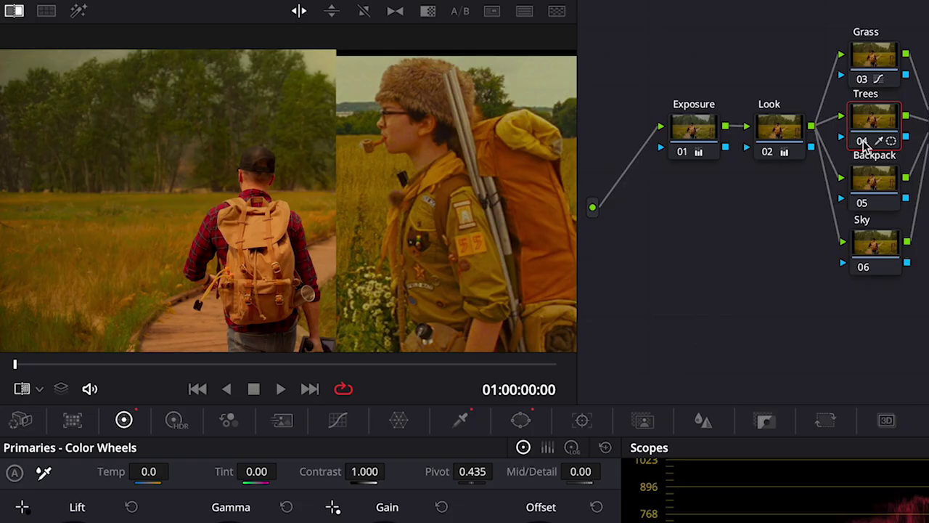
{"action": "left_click", "coordinate": [626, 131]}
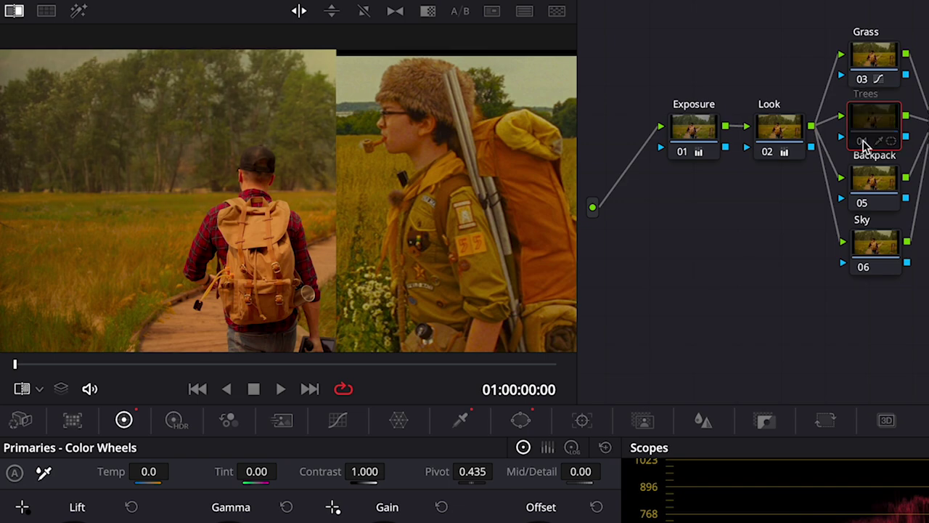
{"action": "left_click", "coordinate": [625, 132]}
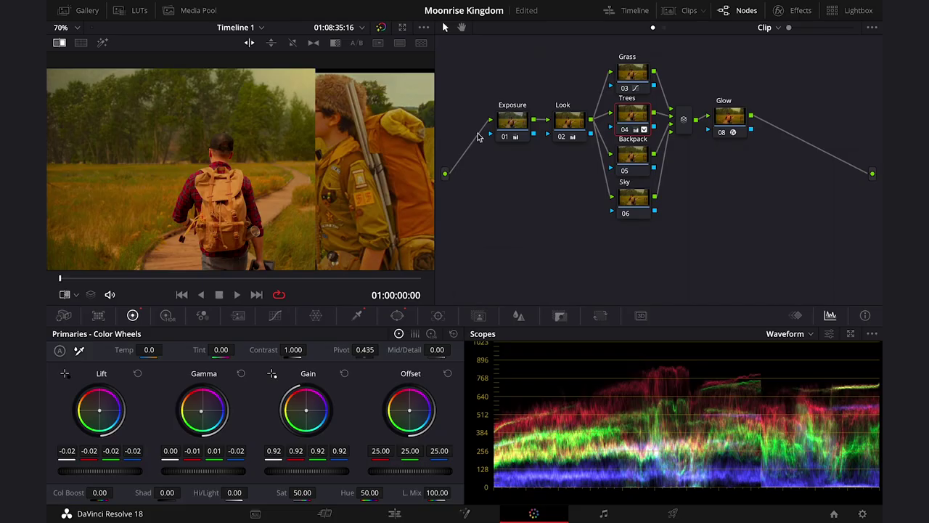
Key the sky on the Sky node: Hue 45.4, Luminance 60.3–70.6, blur and denoise the matte
{"action": "left_click", "coordinate": [635, 200]}
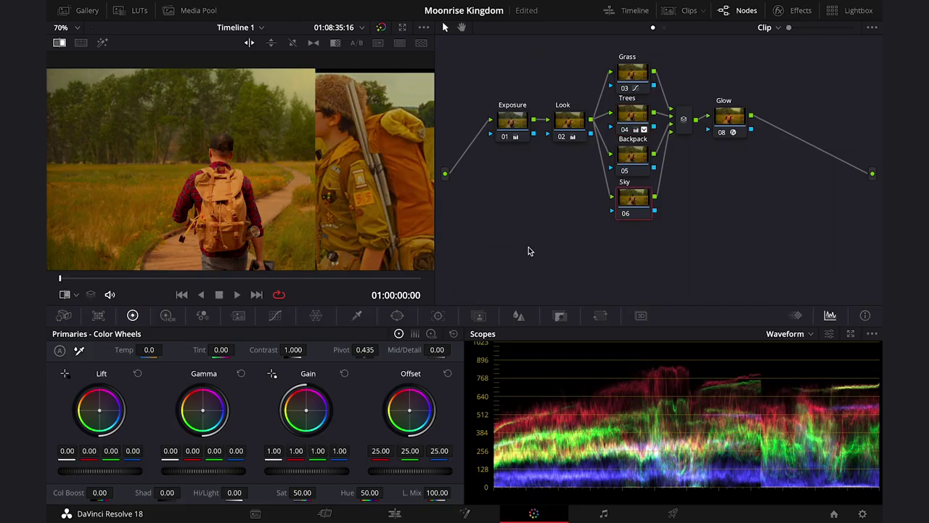
{"action": "left_click", "coordinate": [360, 315]}
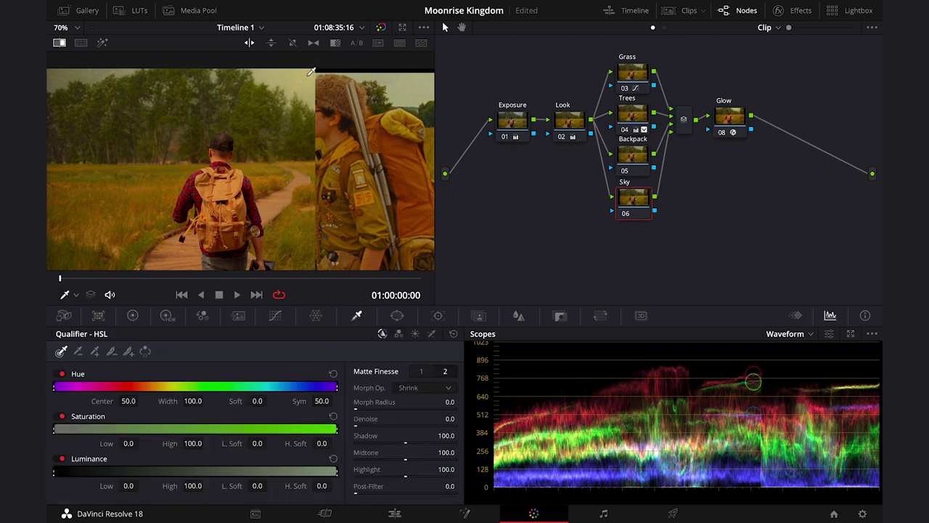
{"action": "left_click", "coordinate": [302, 72]}
{"action": "left_click", "coordinate": [103, 42]}
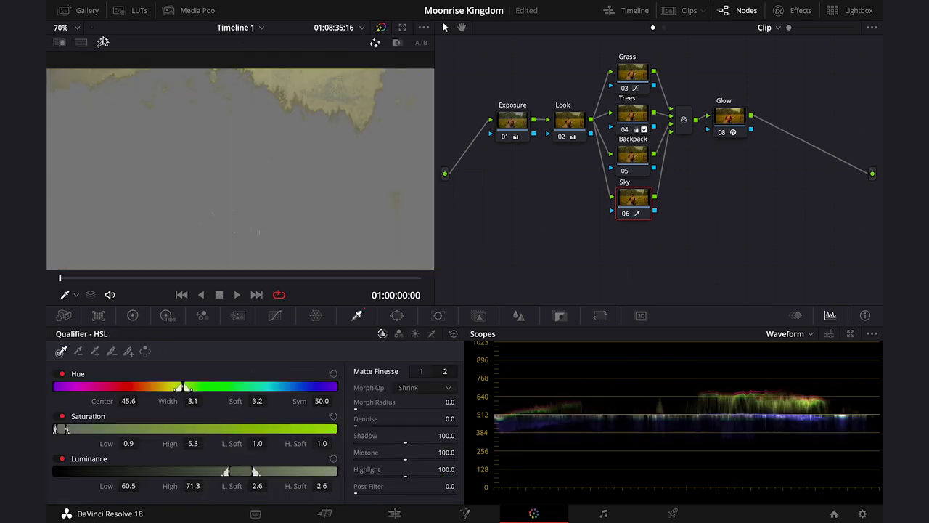
{"action": "left_click", "coordinate": [339, 78]}
{"action": "left_click_drag", "start_coordinate": [227, 472], "coordinate": [233, 472]}
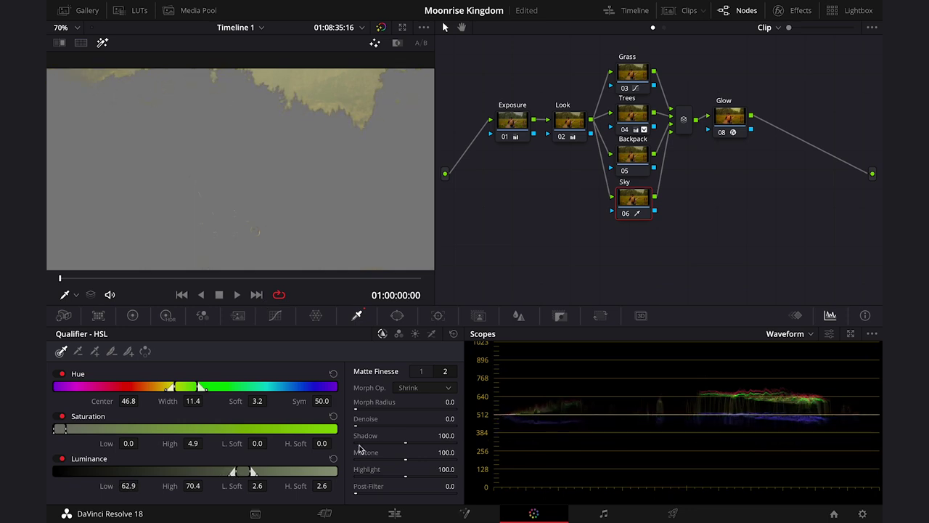
{"action": "left_click_drag", "start_coordinate": [356, 425], "coordinate": [400, 425]}
{"action": "key", "text": "space"}
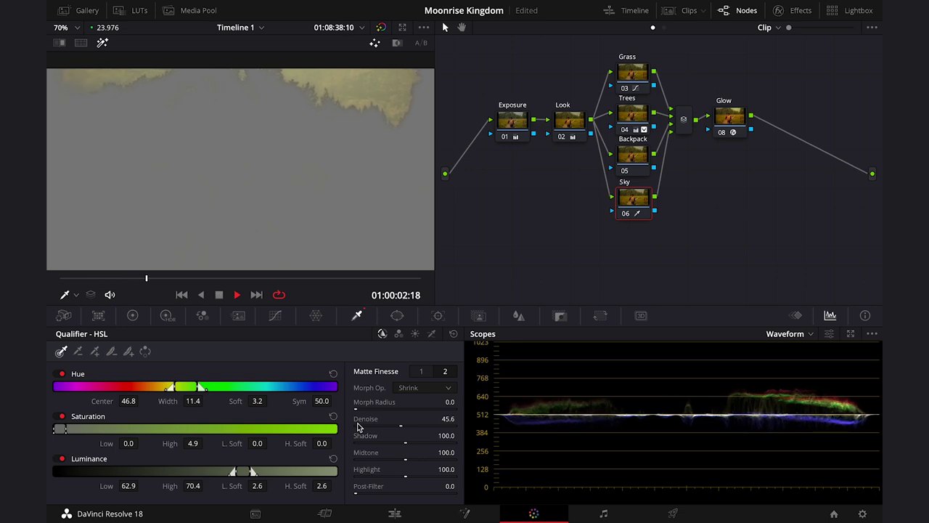
{"action": "left_click", "coordinate": [218, 295]}
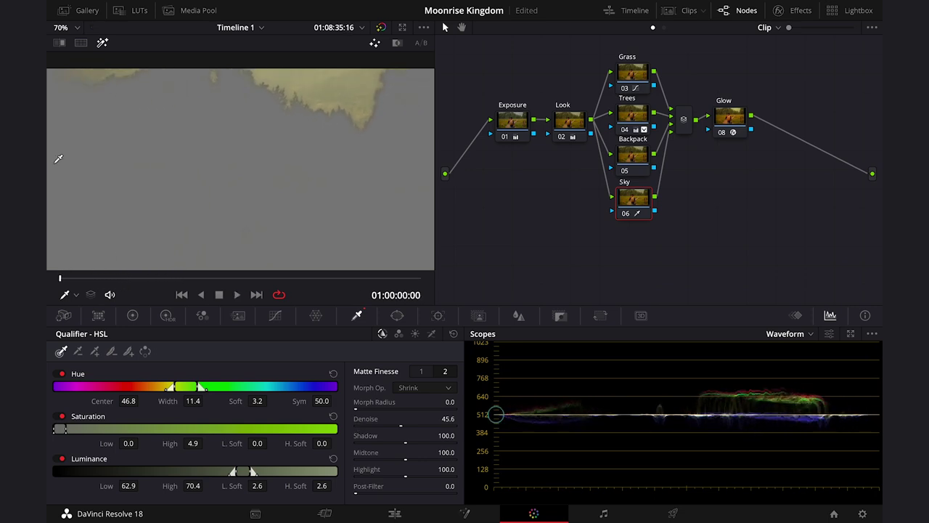
Return to the graded image wiped against the reference and review the sky grade in Color Wheels
{"action": "left_click", "coordinate": [102, 43]}
{"action": "left_click", "coordinate": [59, 43]}
{"action": "left_click", "coordinate": [132, 315]}
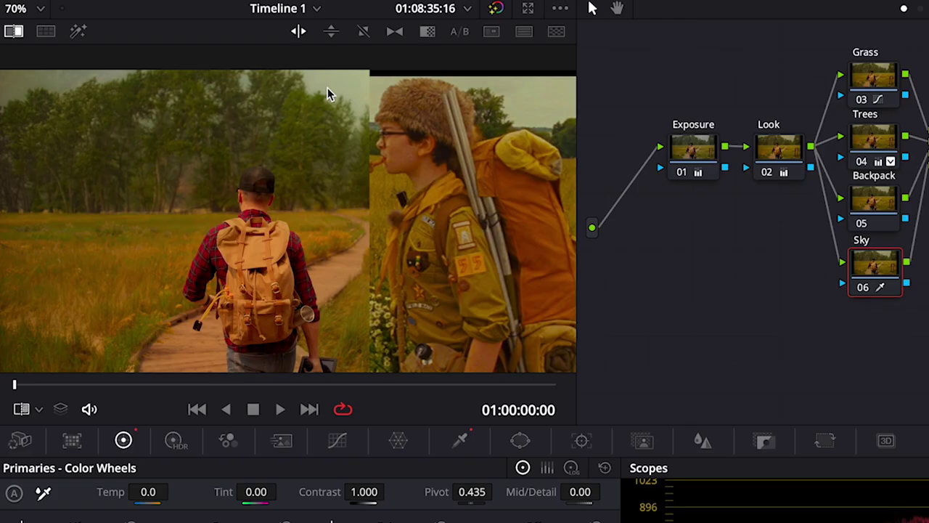
{"action": "key", "text": "space"}
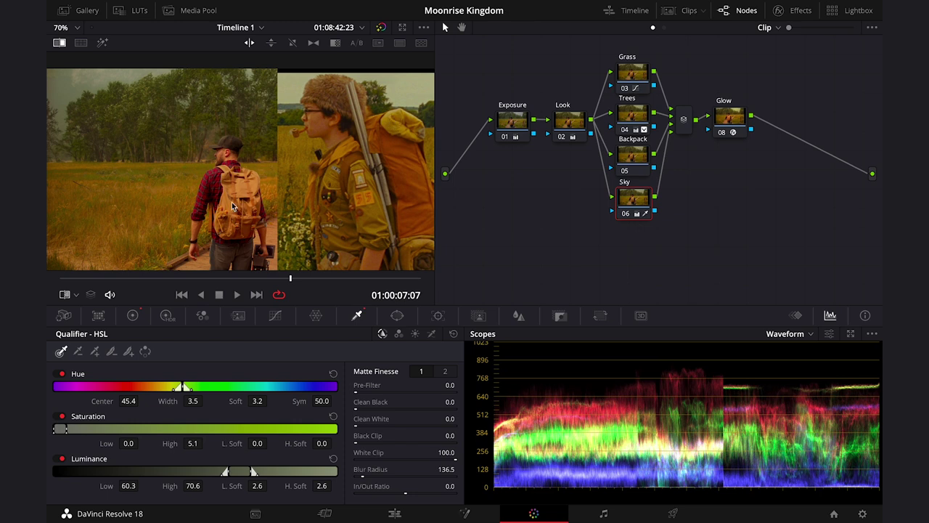
On the Backpack node, draw a closed Curve window outlining the backpack
{"action": "left_click", "coordinate": [639, 153]}
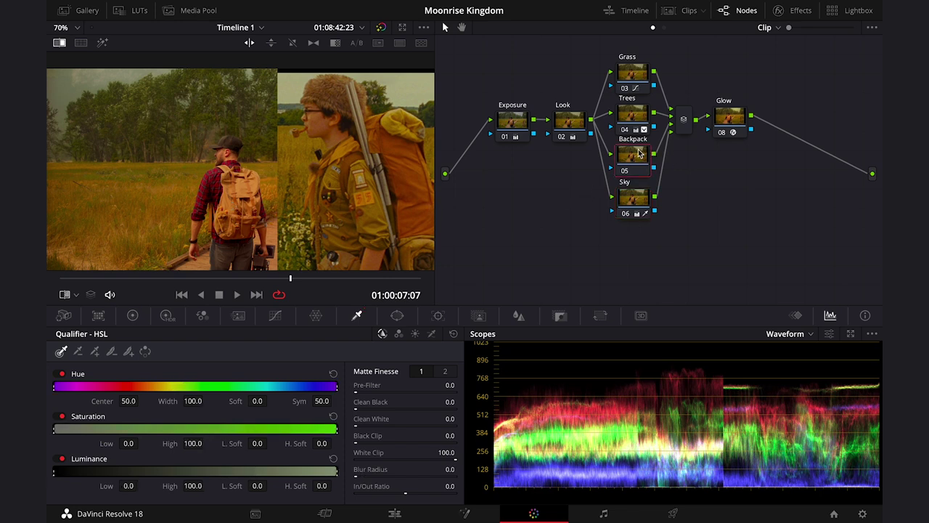
{"action": "left_click", "coordinate": [400, 315]}
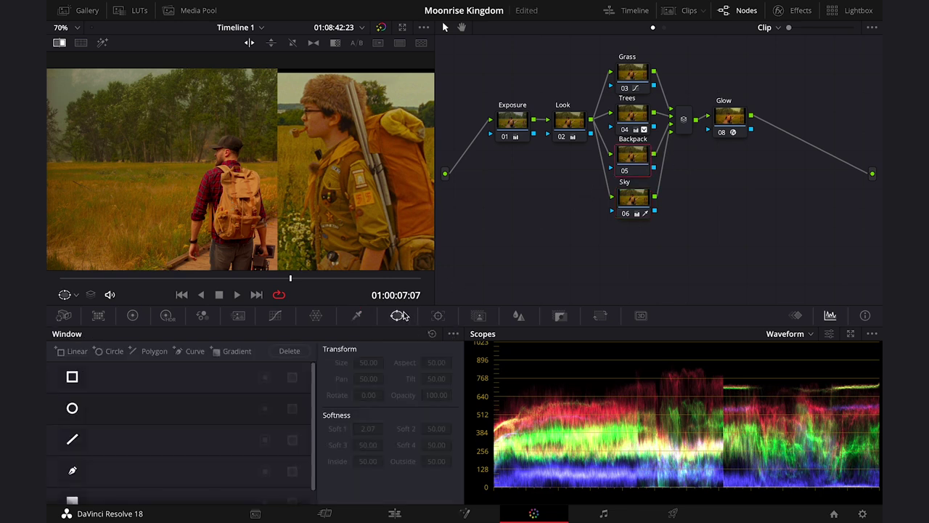
{"action": "left_click", "coordinate": [72, 472]}
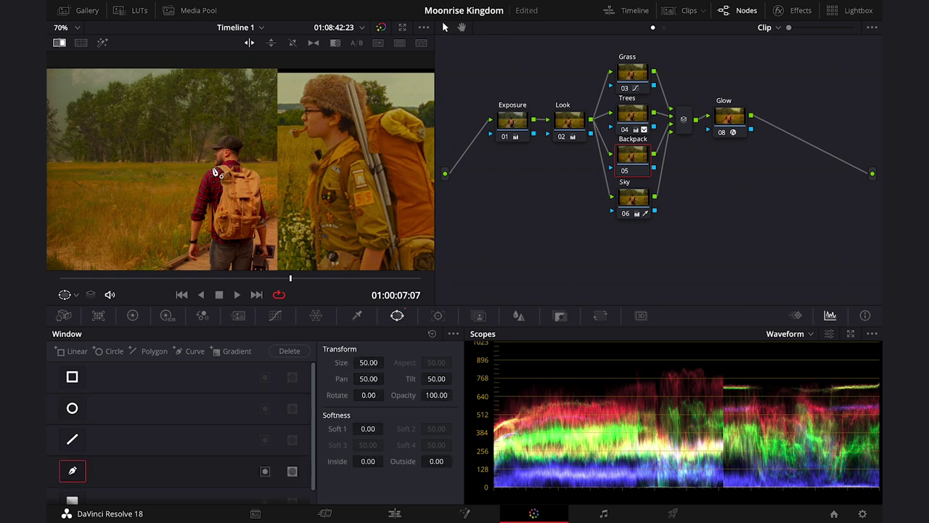
{"action": "left_click", "coordinate": [213, 168]}
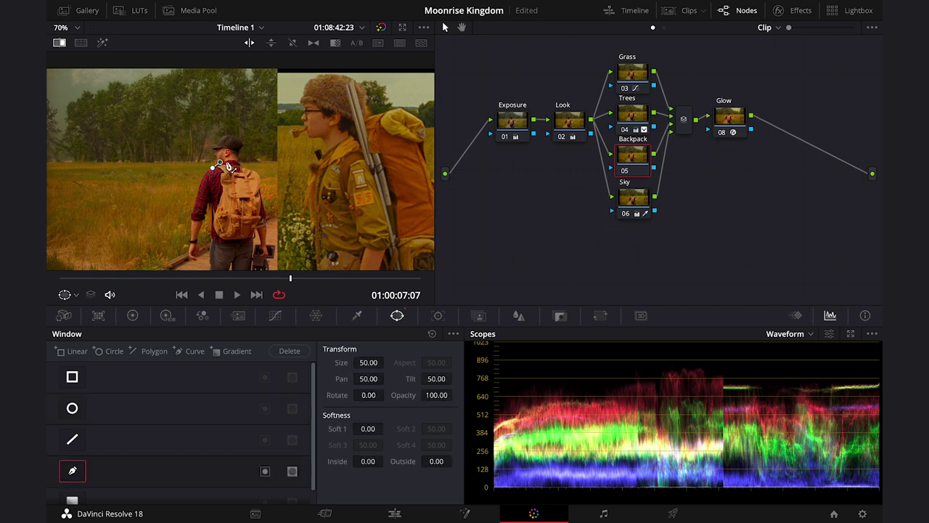
{"action": "left_click", "coordinate": [265, 204]}
{"action": "left_click", "coordinate": [261, 228]}
{"action": "left_click", "coordinate": [244, 246]}
{"action": "left_click", "coordinate": [215, 238]}
{"action": "left_click", "coordinate": [210, 216]}
{"action": "left_click", "coordinate": [212, 187]}
{"action": "left_click", "coordinate": [212, 169]}
Track the backpack mask forward and backward, then set Inside softness 1.94 and Outside 1.54
{"action": "left_click", "coordinate": [438, 316]}
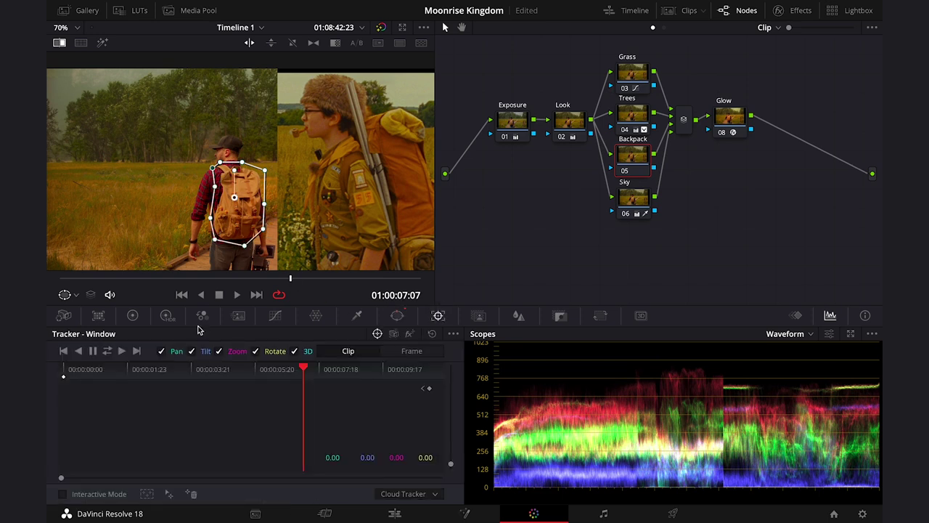
{"action": "left_click", "coordinate": [123, 352]}
{"action": "left_click", "coordinate": [78, 352]}
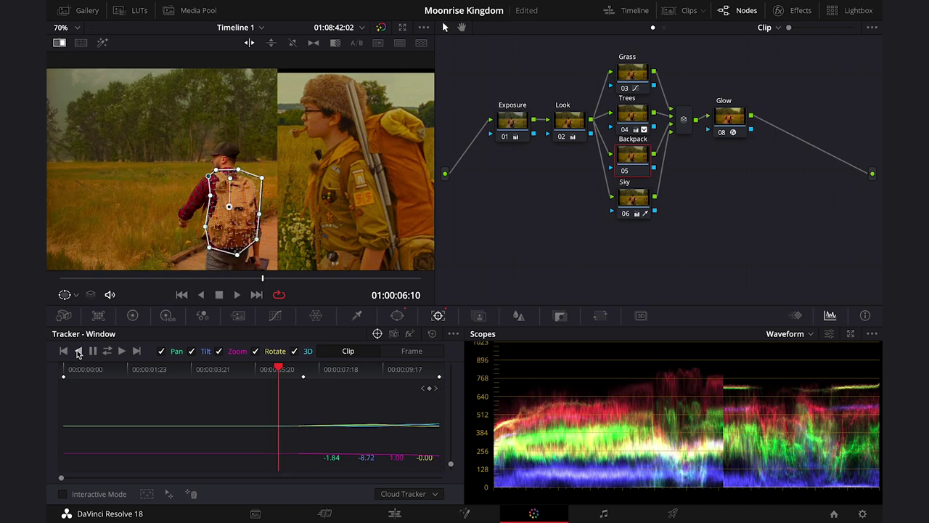
{"action": "left_click", "coordinate": [400, 317]}
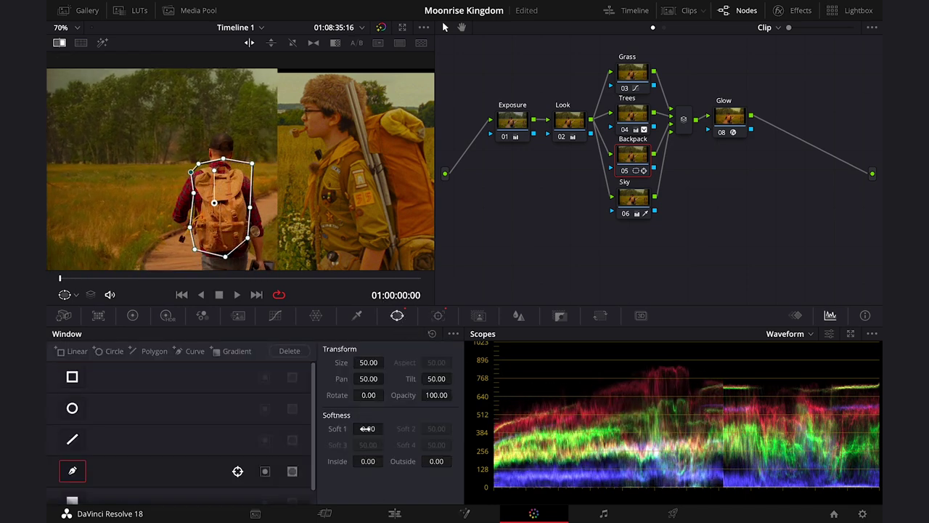
{"action": "left_click_drag", "start_coordinate": [367, 461], "coordinate": [378, 461]}
{"action": "left_click_drag", "start_coordinate": [436, 461], "coordinate": [444, 461]}
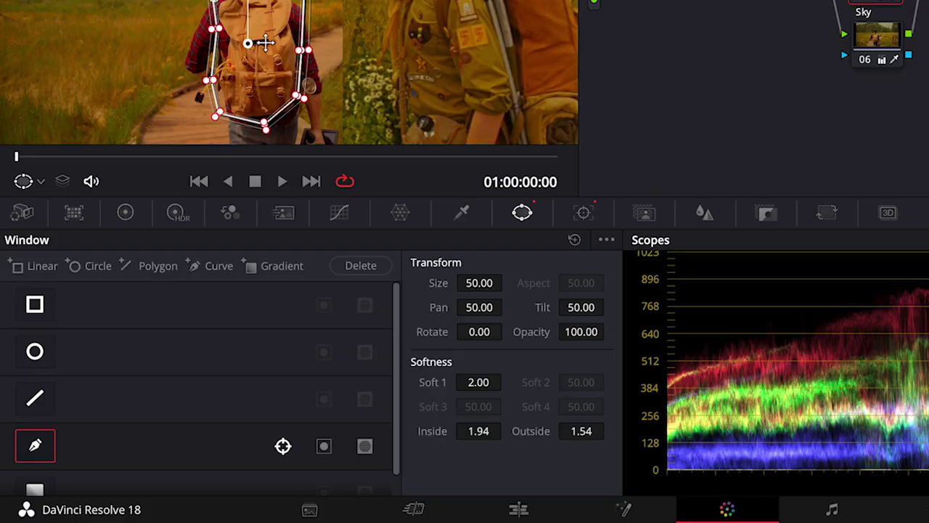
Dip the backpack's orange hue to Lum Gain 0.92 on the Hue vs Lum curve
{"action": "left_click", "coordinate": [399, 215]}
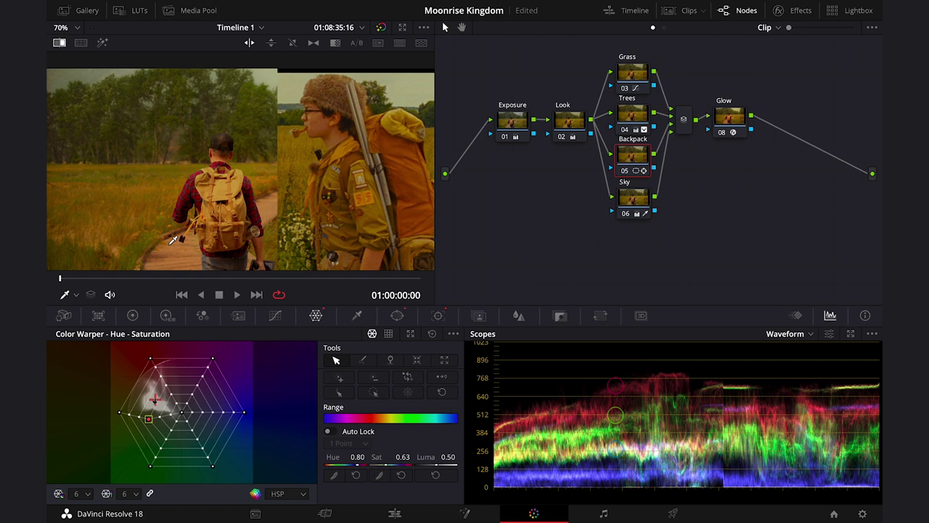
{"action": "left_click", "coordinate": [275, 316]}
{"action": "left_click", "coordinate": [323, 334]}
{"action": "left_click", "coordinate": [339, 334]}
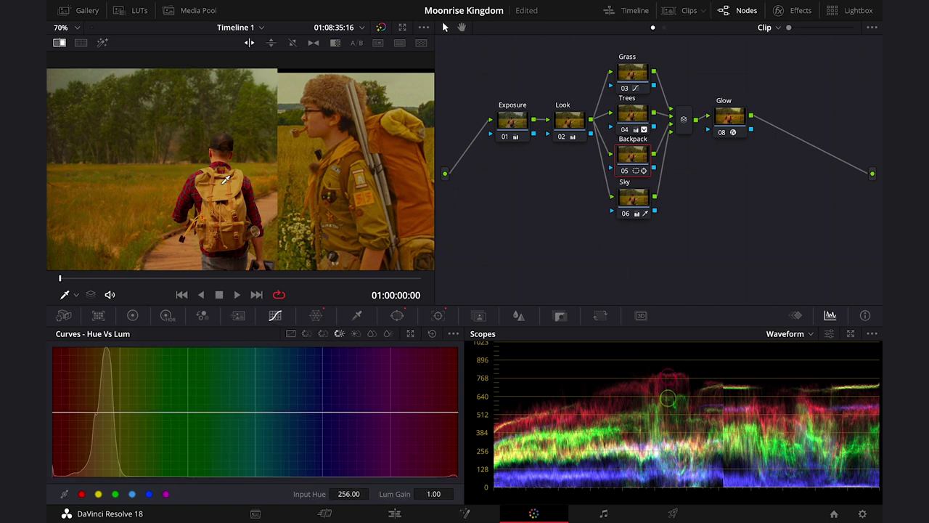
{"action": "left_click", "coordinate": [227, 188]}
{"action": "left_click_drag", "start_coordinate": [98, 413], "coordinate": [98, 420]}
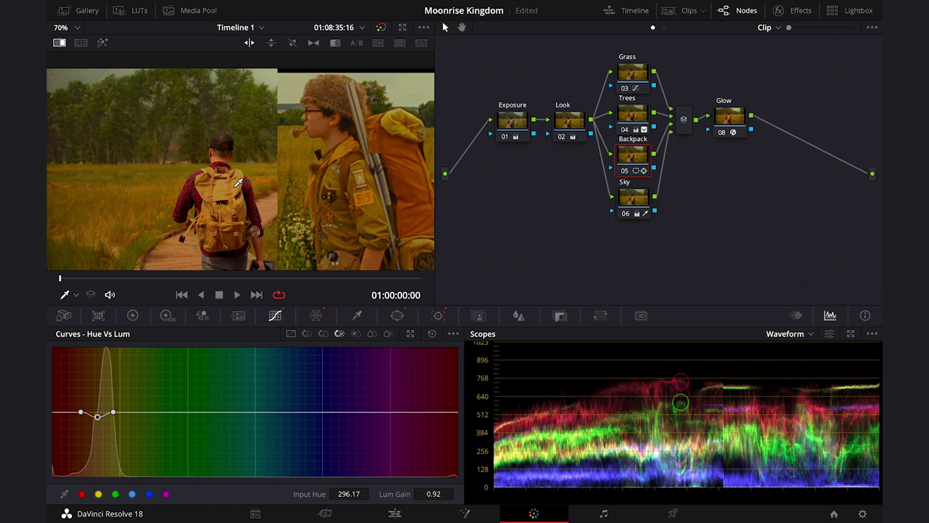